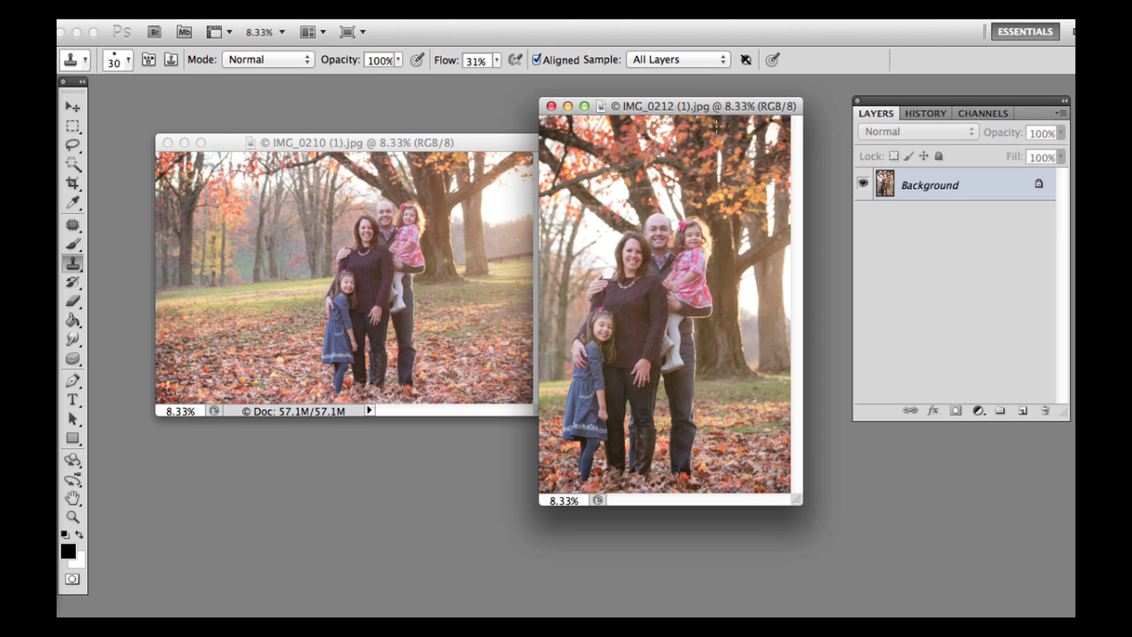
Step: Select the mother's head in IMG_0212 with a rectangular marquee and copy the selection to a new layer
key(m)
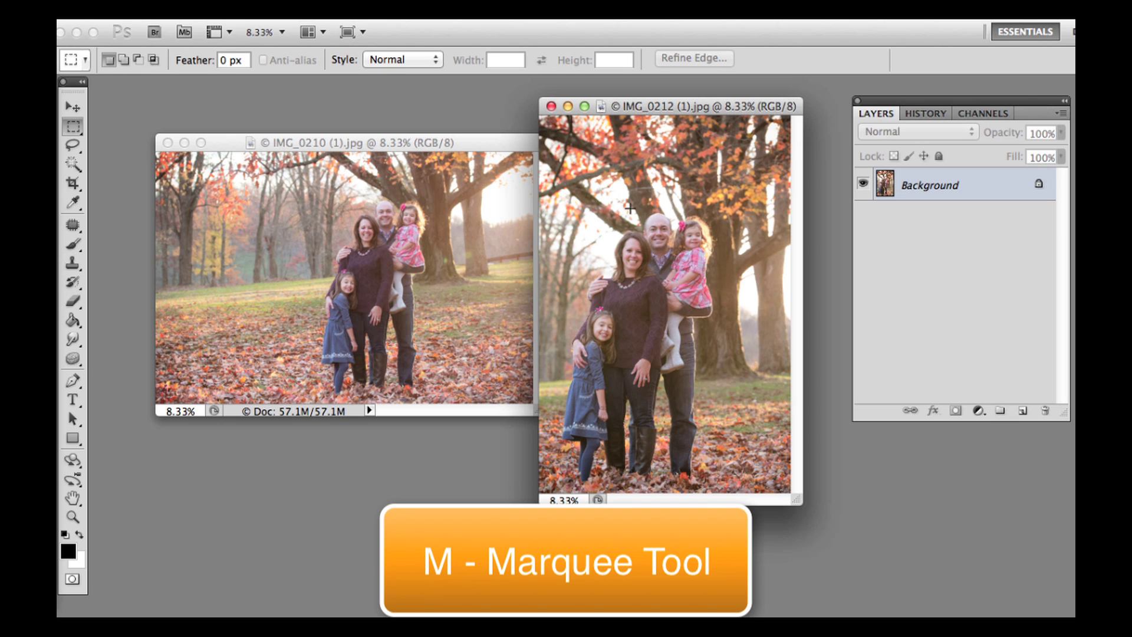
drag(602, 224, 662, 289)
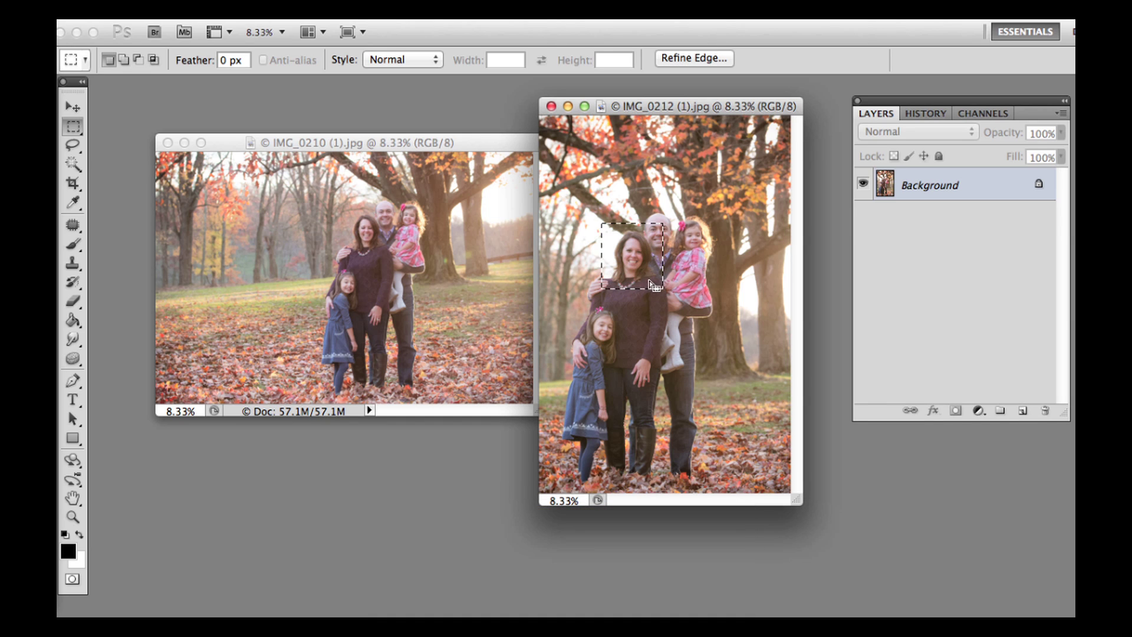
right_click(633, 263)
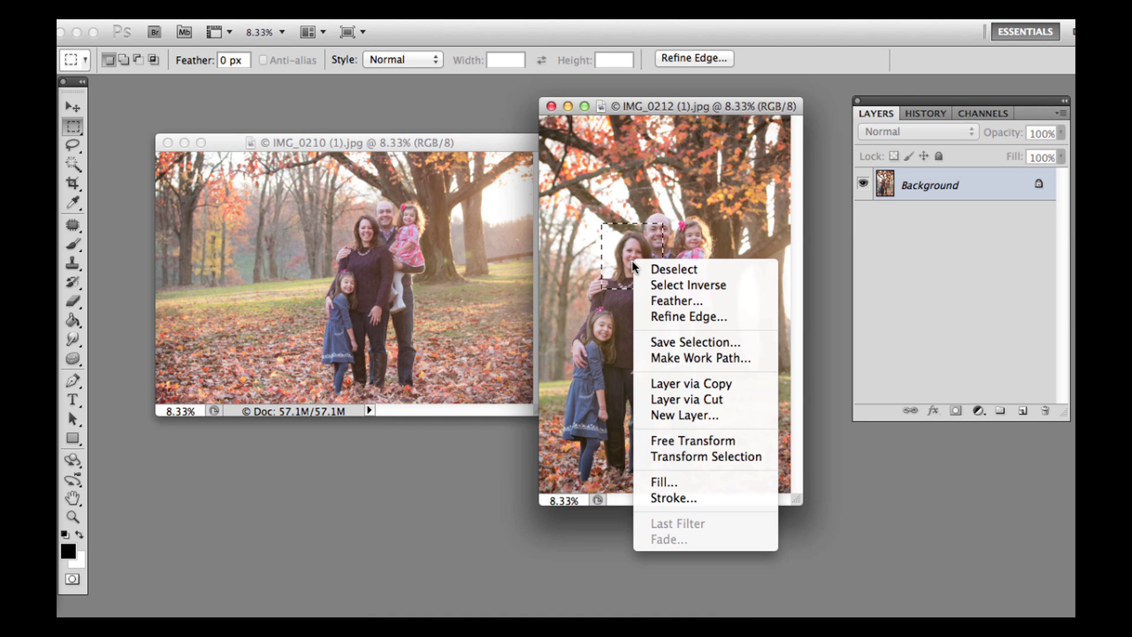
click(687, 383)
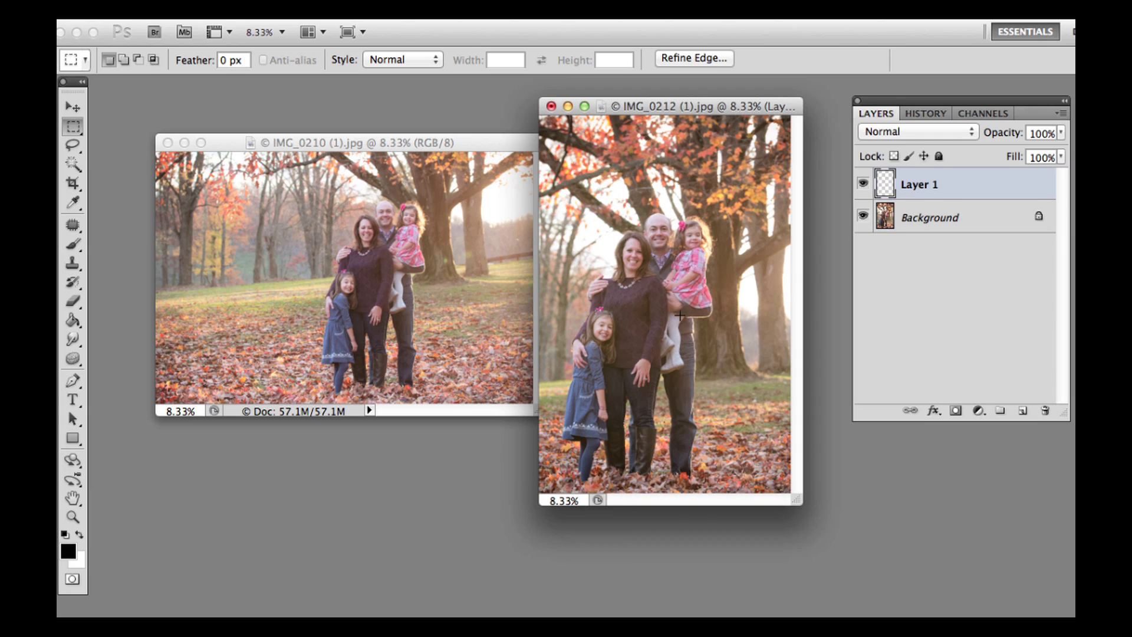
Step: Copy the head layer from IMG_0212 into IMG_0210 with the Move tool, placing it beside the mother's face
key(v)
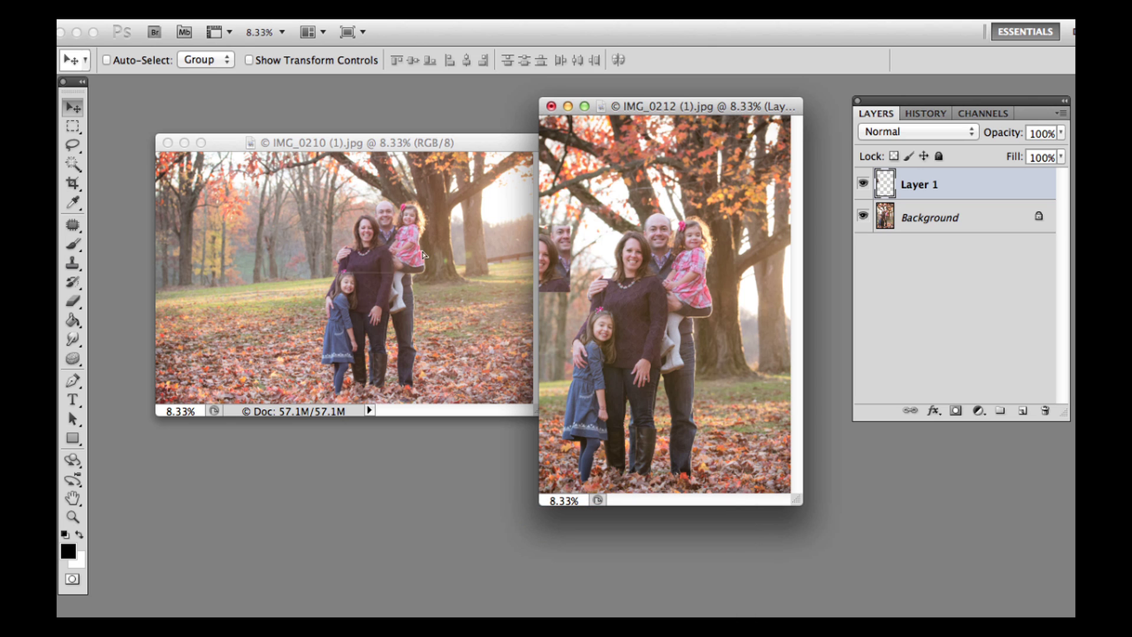
click(336, 243)
drag(335, 240, 338, 245)
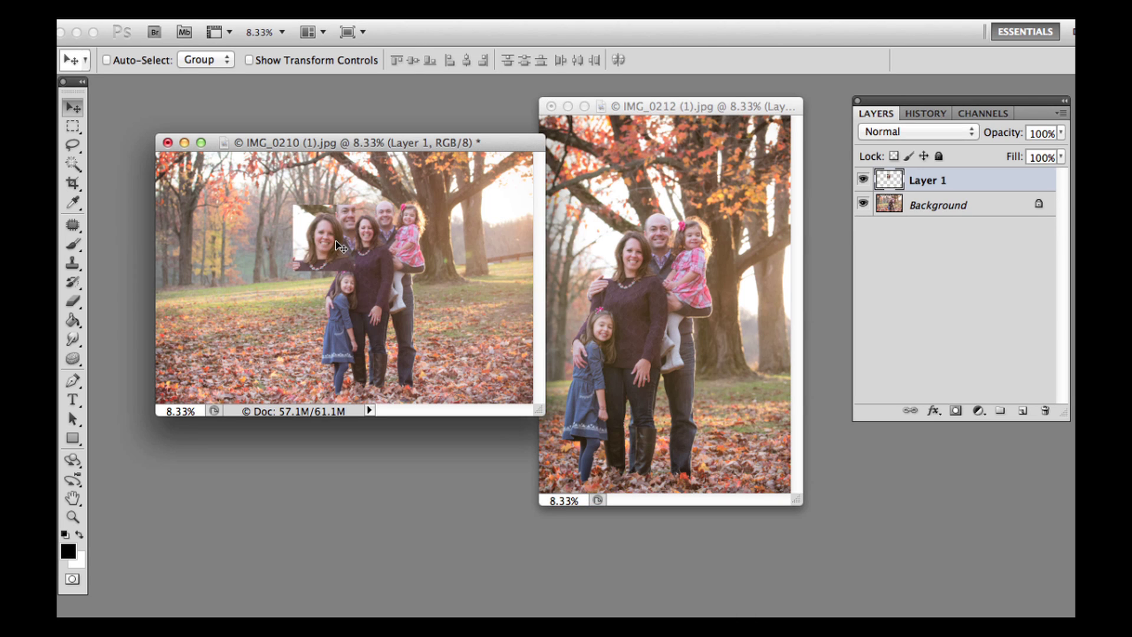
Step: Close IMG_0212 without saving its changes
click(769, 103)
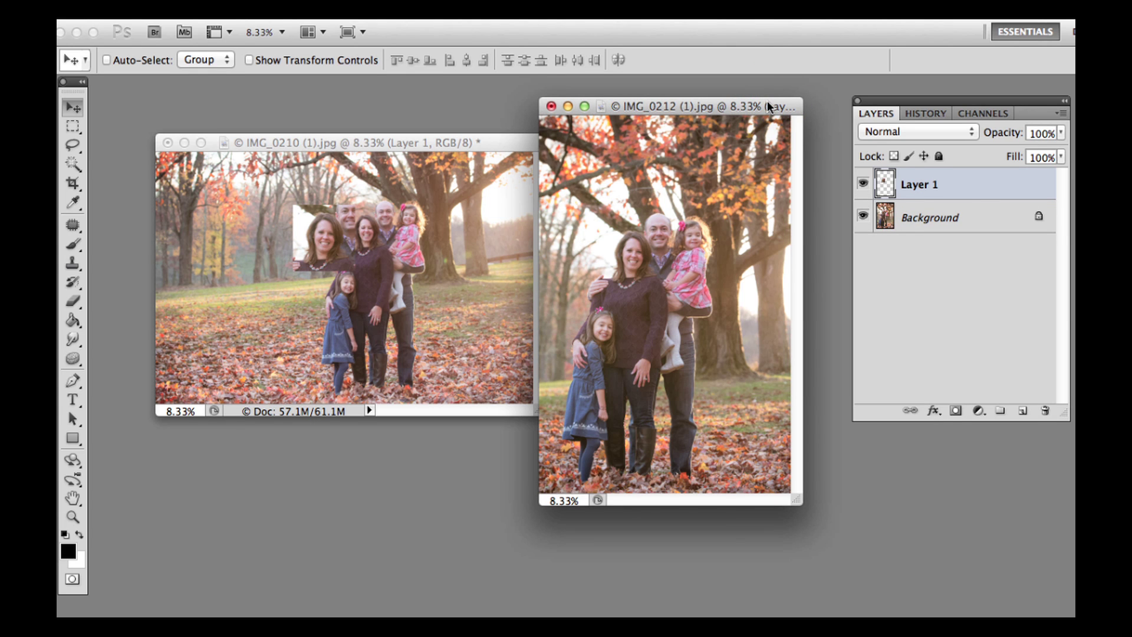
key(super+w)
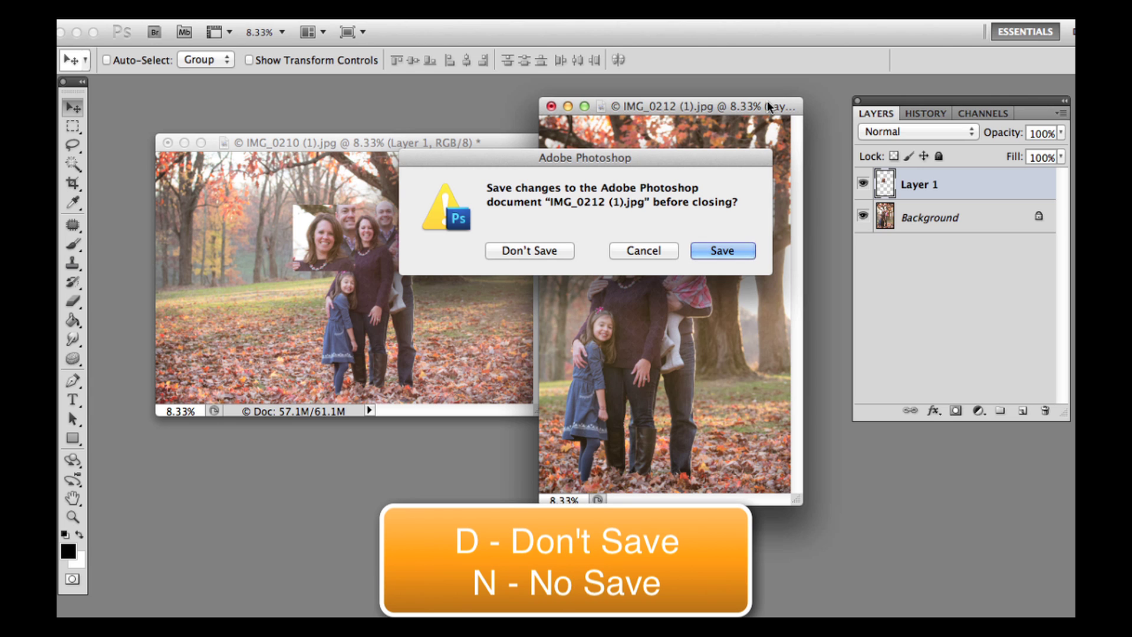
key(d)
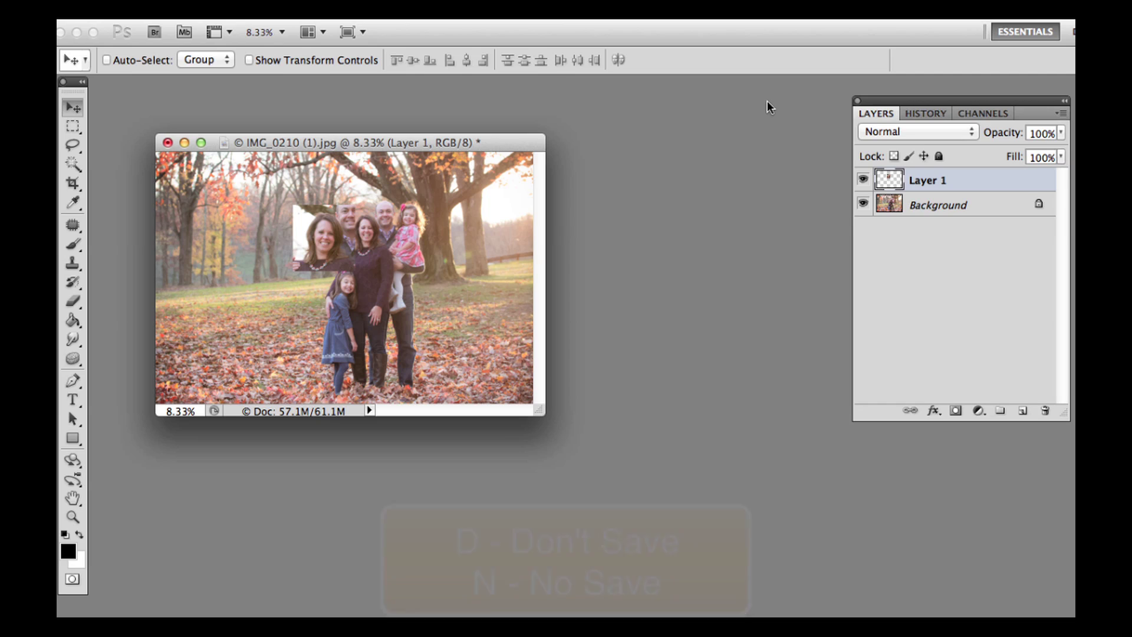
Step: Switch IMG_0210 to full screen mode and move the copied head over the mother's original face
key(f)
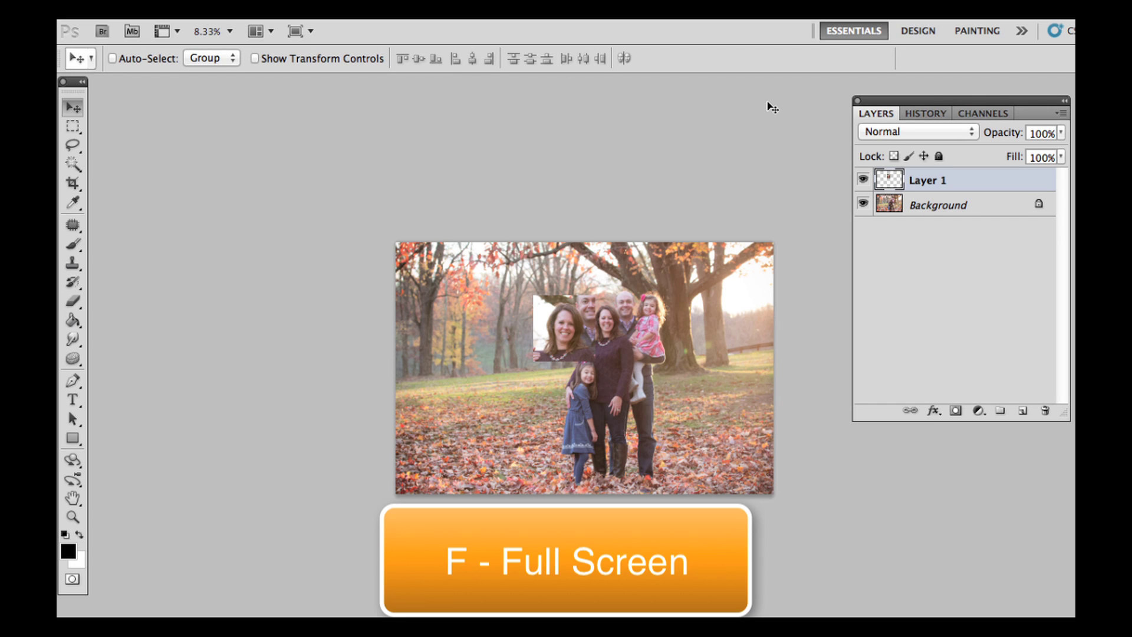
key(super+plus)
key(super+plus)
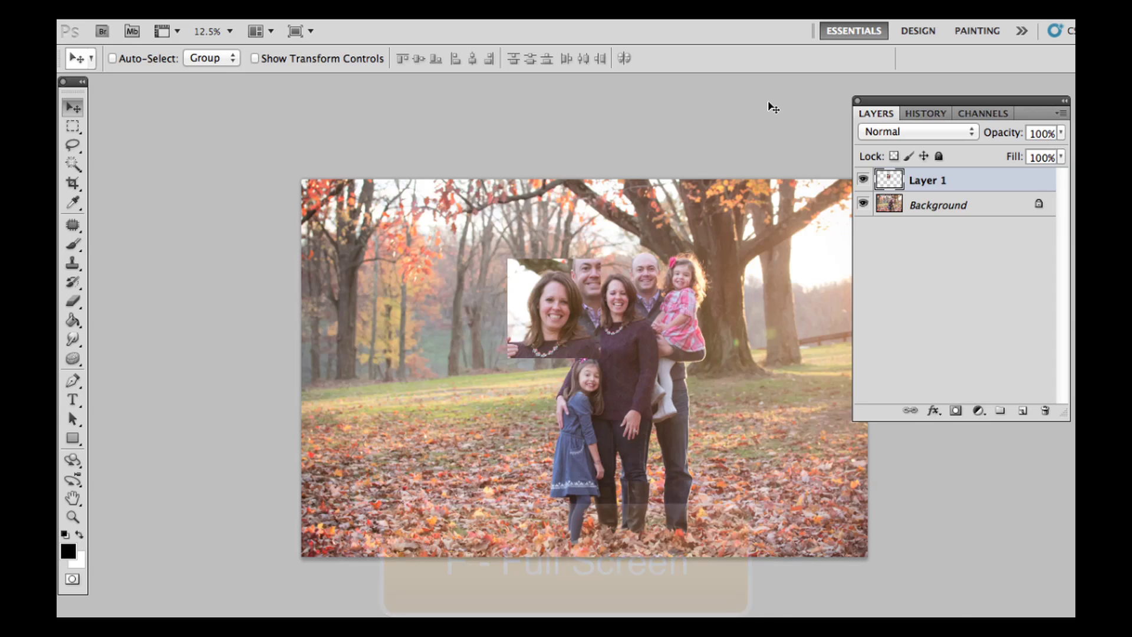
key(super+plus)
key(super+plus)
key(super+plus)
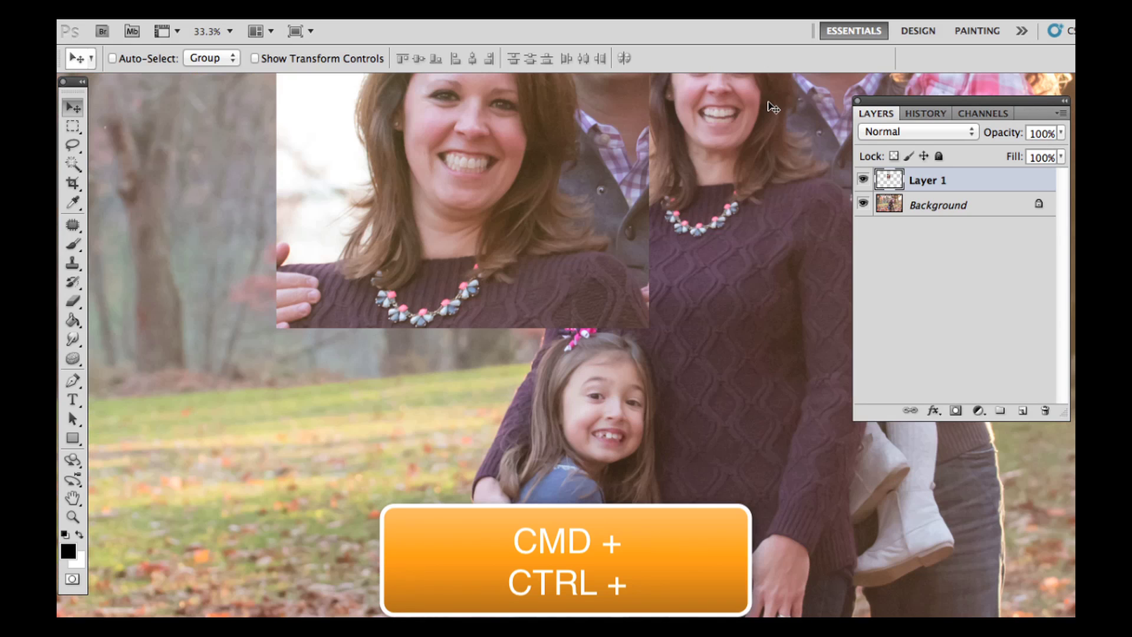
key(space)
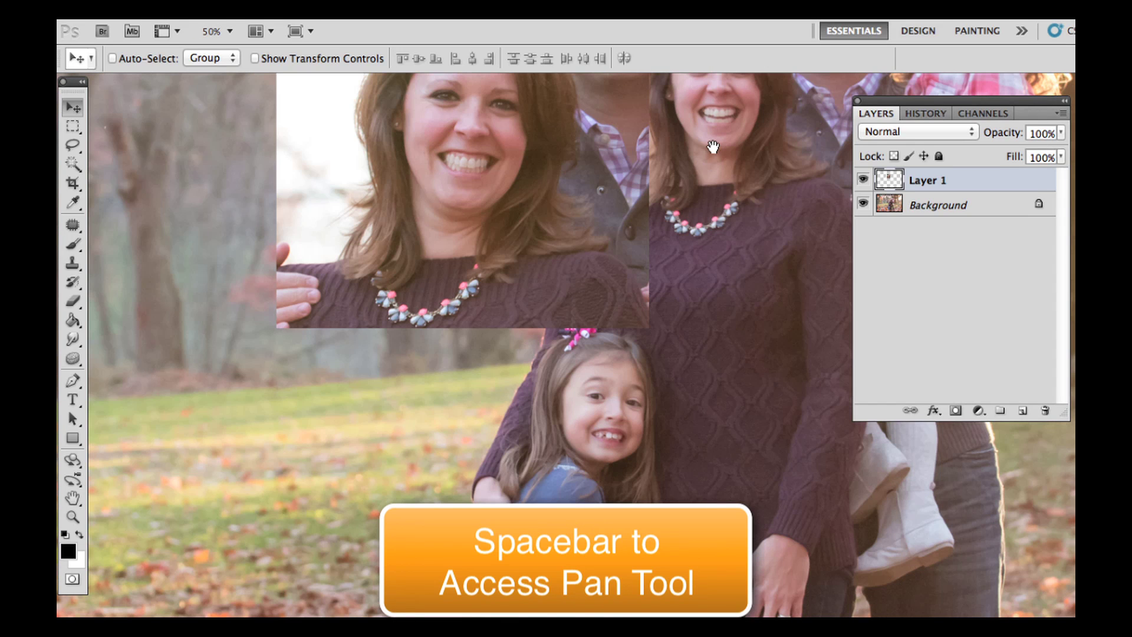
click(719, 142)
drag(718, 142, 537, 338)
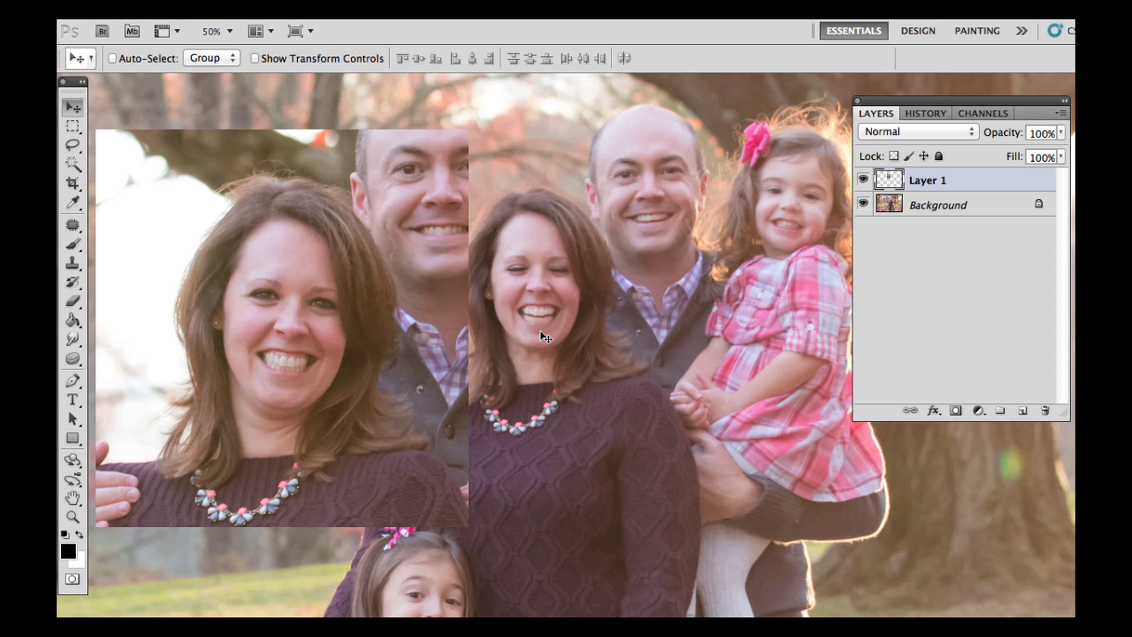
drag(374, 304, 628, 273)
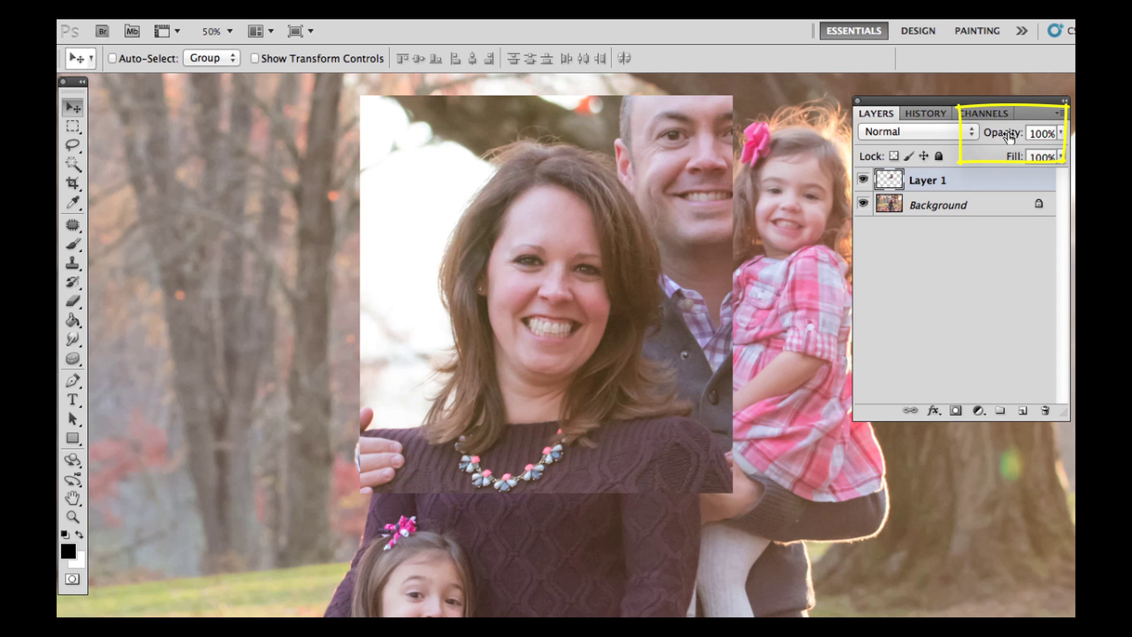
Step: Lower Layer 1's opacity to 66% and scale the copied head to about 68.5%, aligning it with the original face underneath
drag(1010, 138, 982, 136)
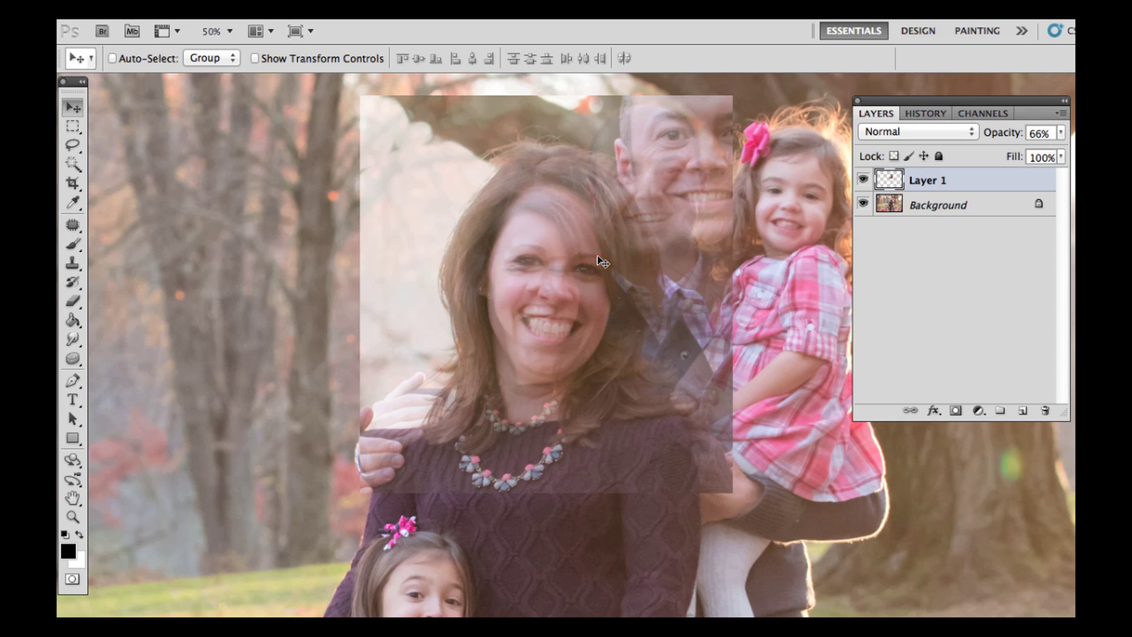
mouse_move(597, 256)
mouse_down()
mouse_move(619, 270)
mouse_move(592, 270)
mouse_up()
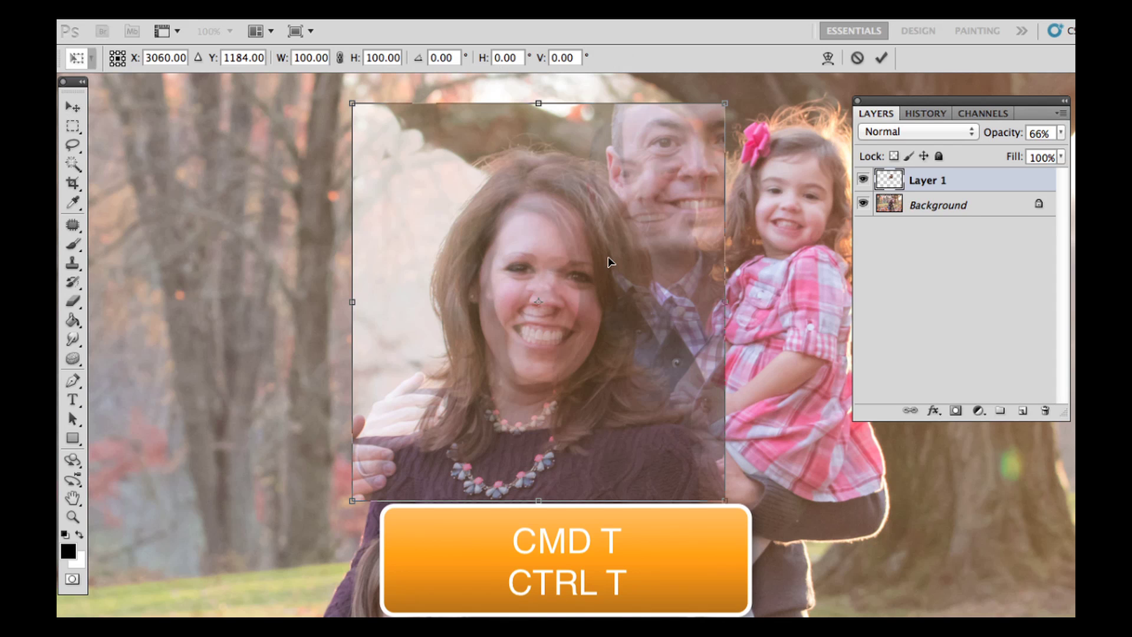
key(ctrl+t)
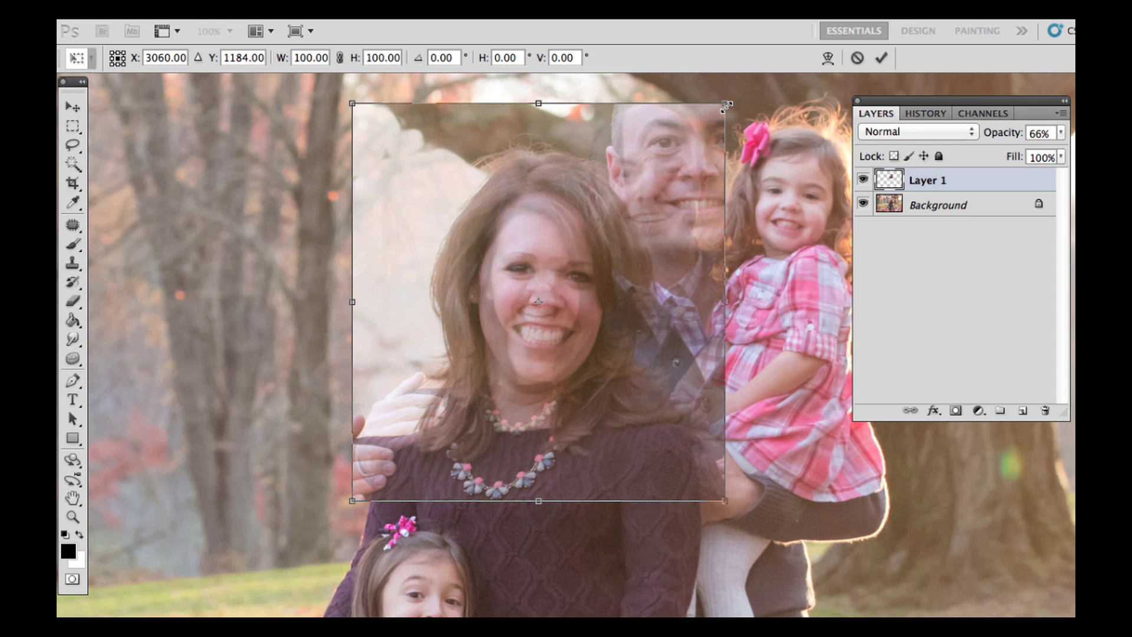
drag(726, 106, 559, 274)
click(489, 420)
drag(488, 420, 533, 340)
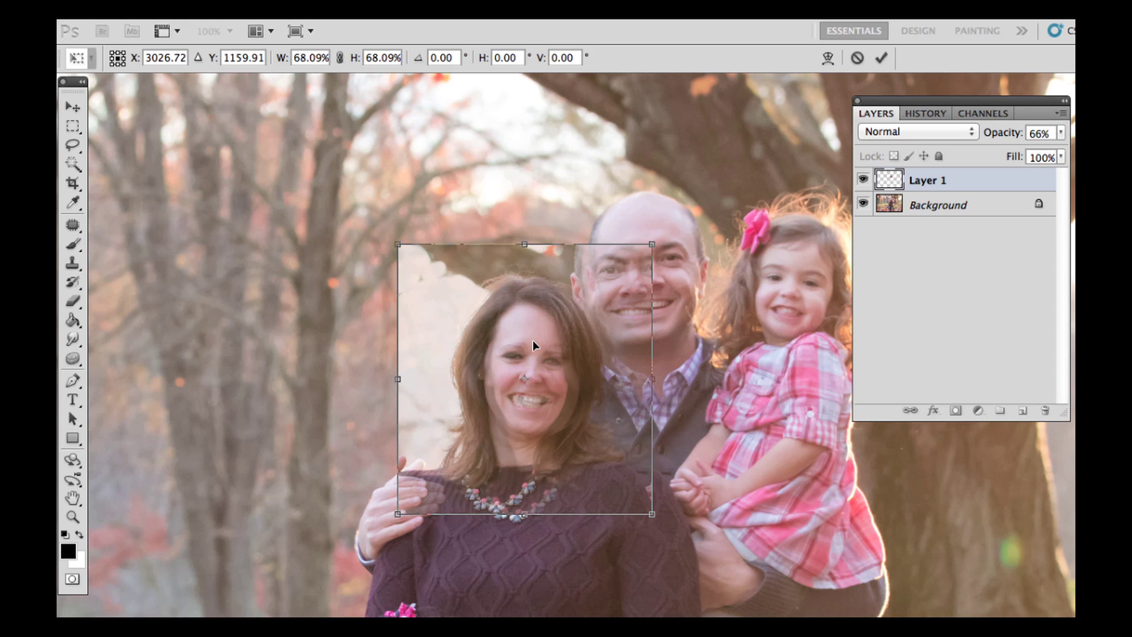
drag(533, 339, 532, 339)
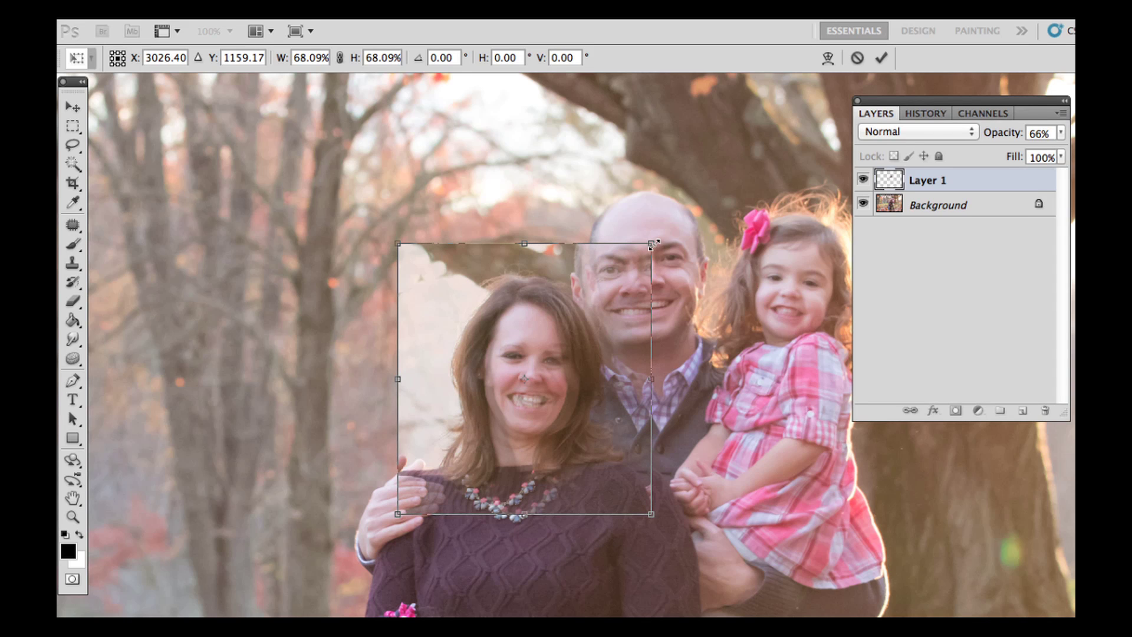
mouse_move(653, 244)
mouse_down()
mouse_move(646, 253)
mouse_move(653, 241)
mouse_up()
click(551, 326)
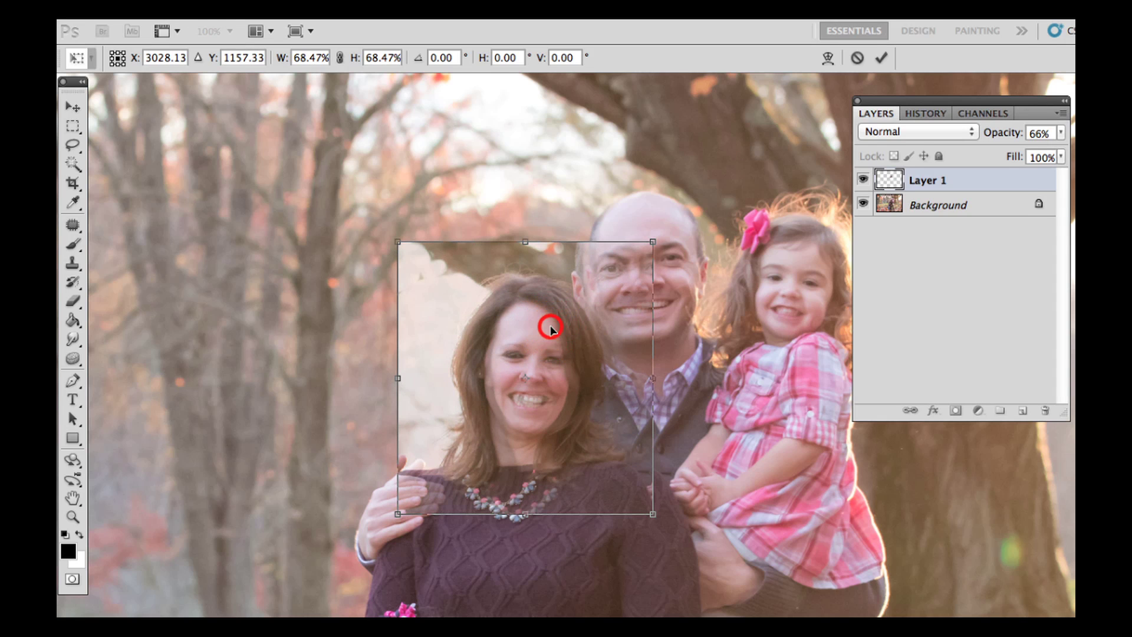
drag(553, 323, 554, 322)
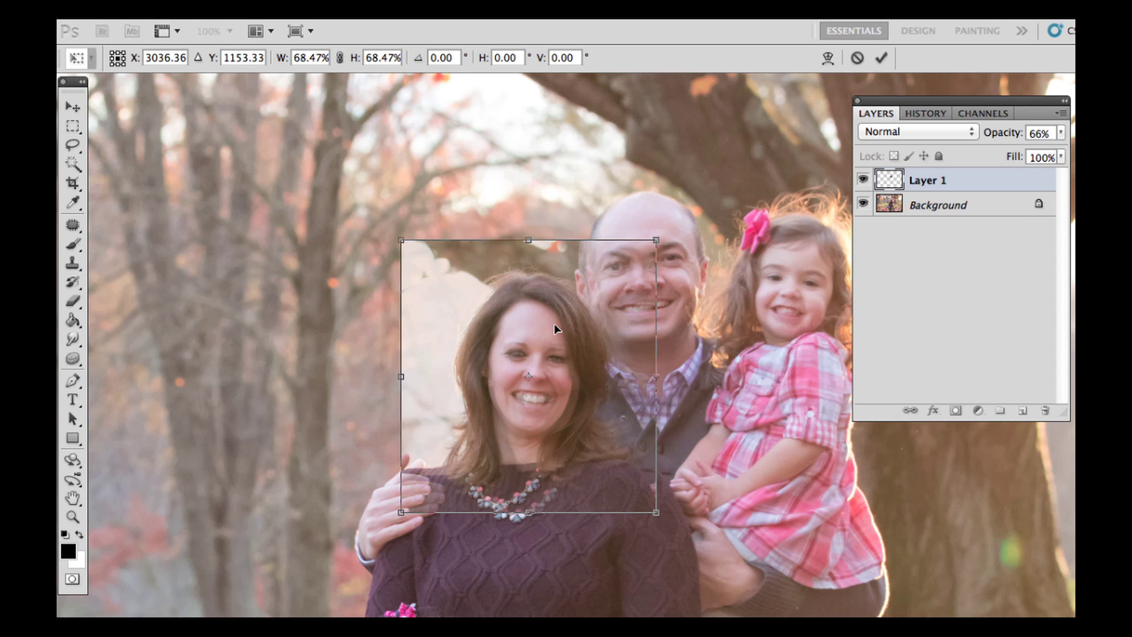
Step: Rotate the copied head to about -5.9°, fine-tune its position over the original face, and commit the transformation
key(super+plus)
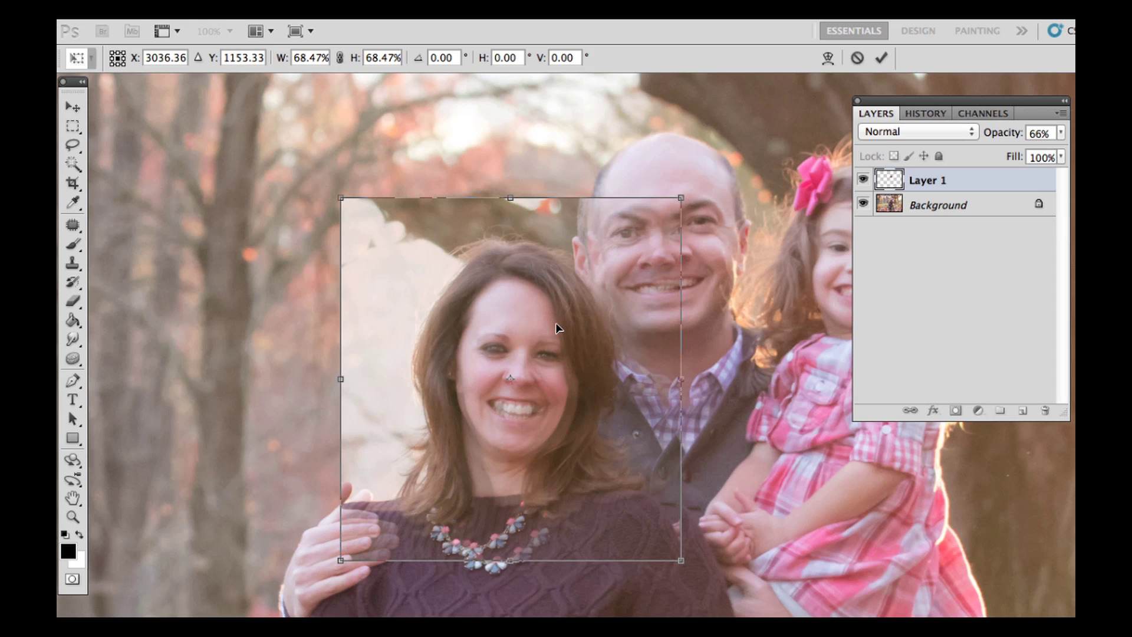
key(super+plus)
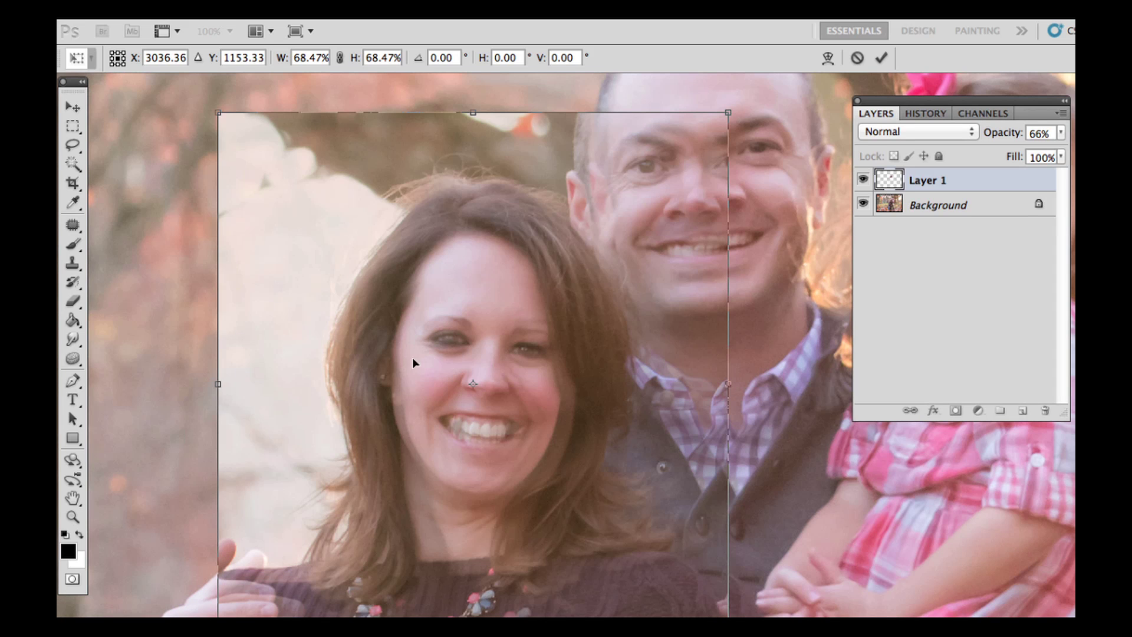
click(749, 110)
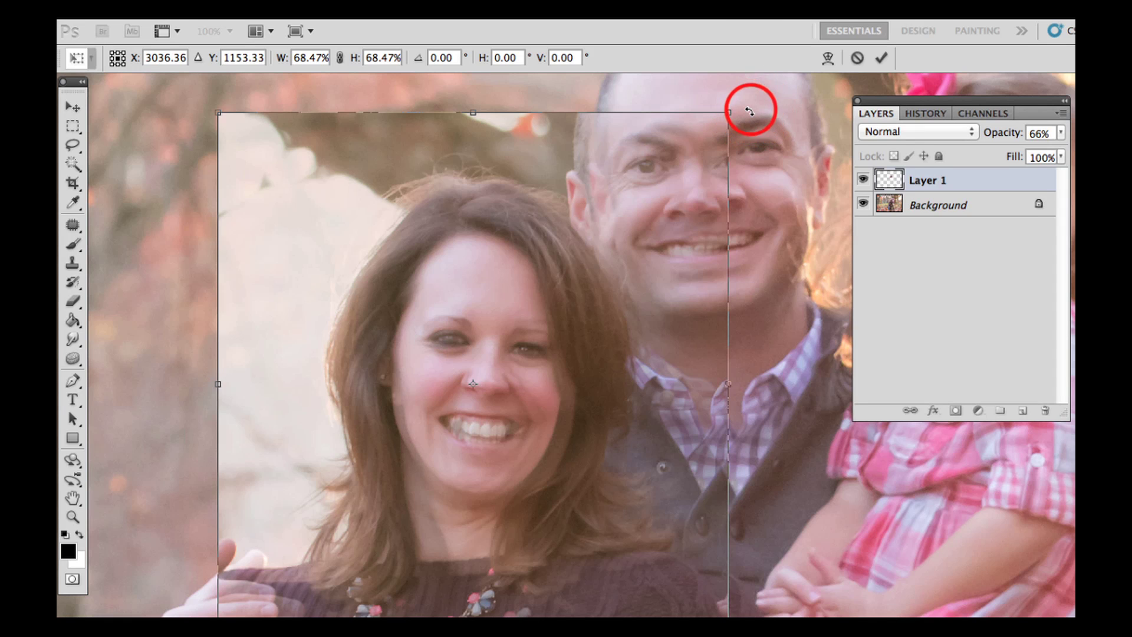
drag(748, 110, 741, 103)
mouse_move(470, 253)
mouse_down()
mouse_move(475, 267)
mouse_move(470, 256)
mouse_up()
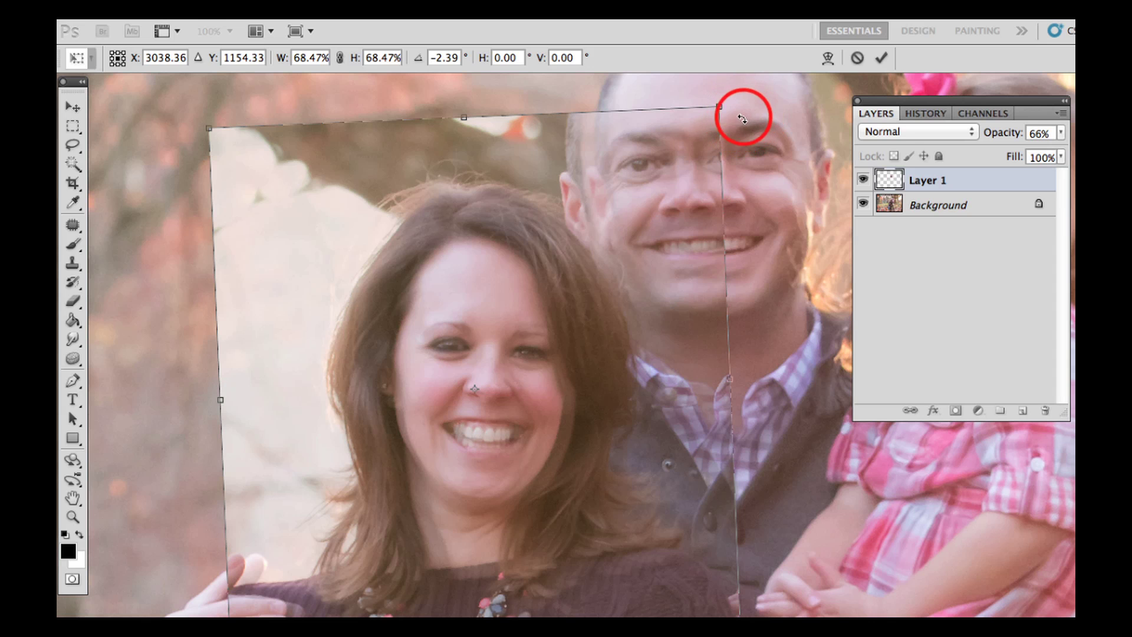
drag(741, 114, 727, 98)
click(612, 228)
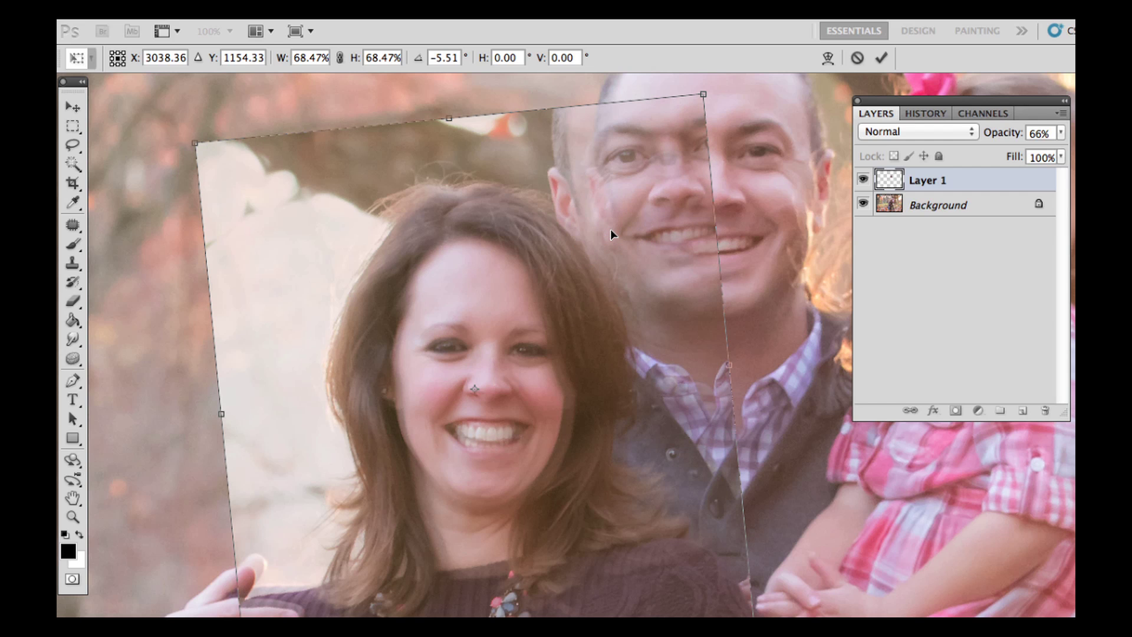
drag(611, 229, 610, 229)
click(726, 114)
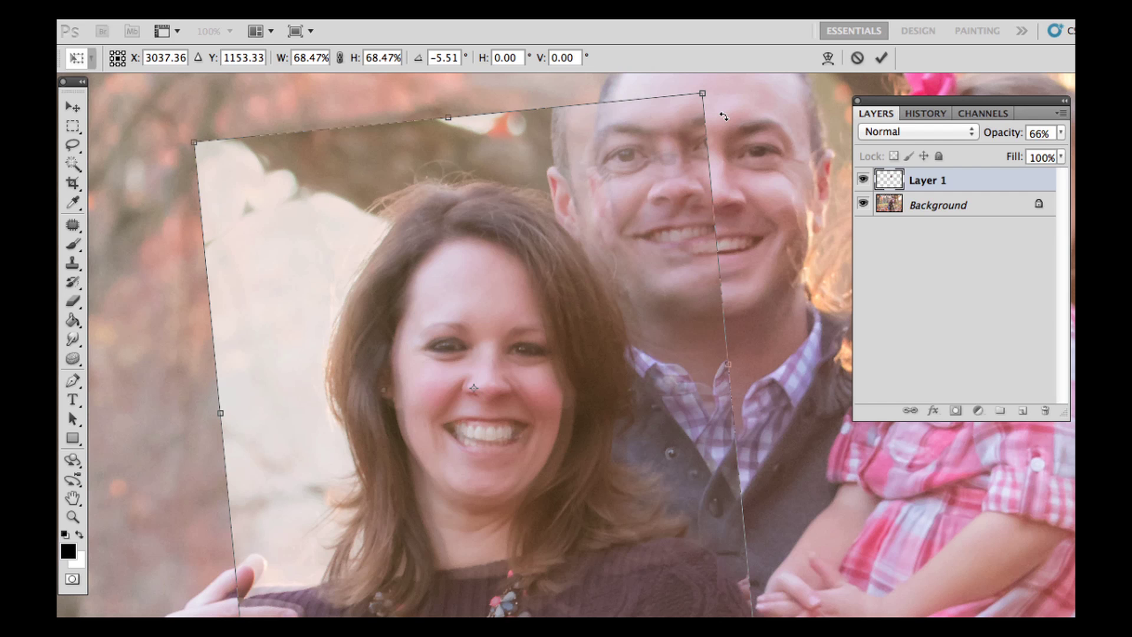
drag(724, 116, 724, 116)
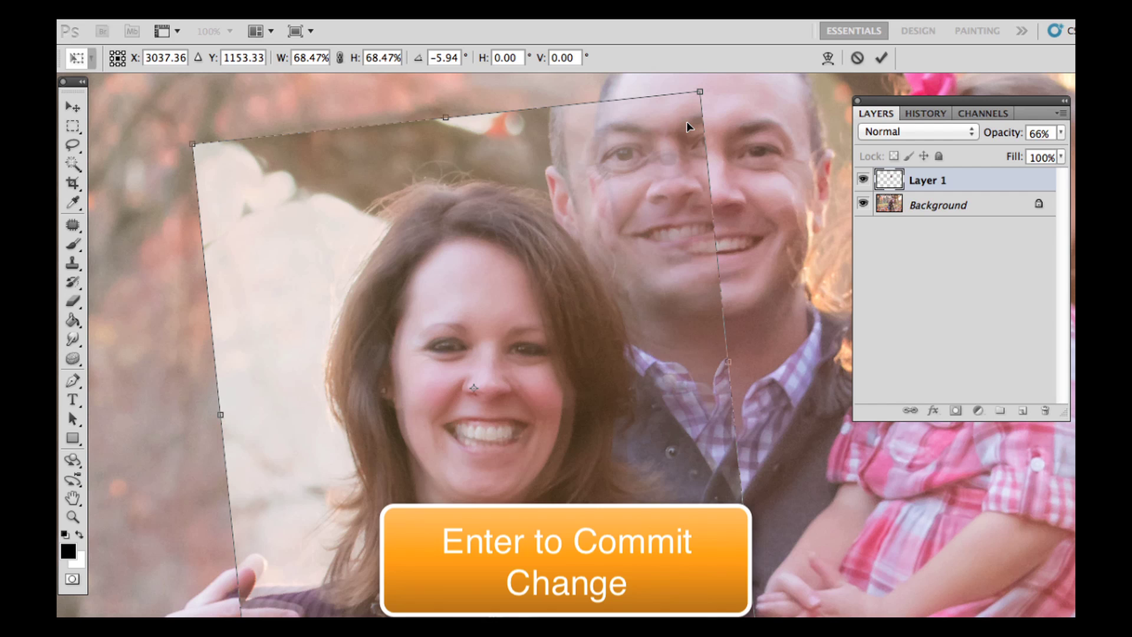
key(Return)
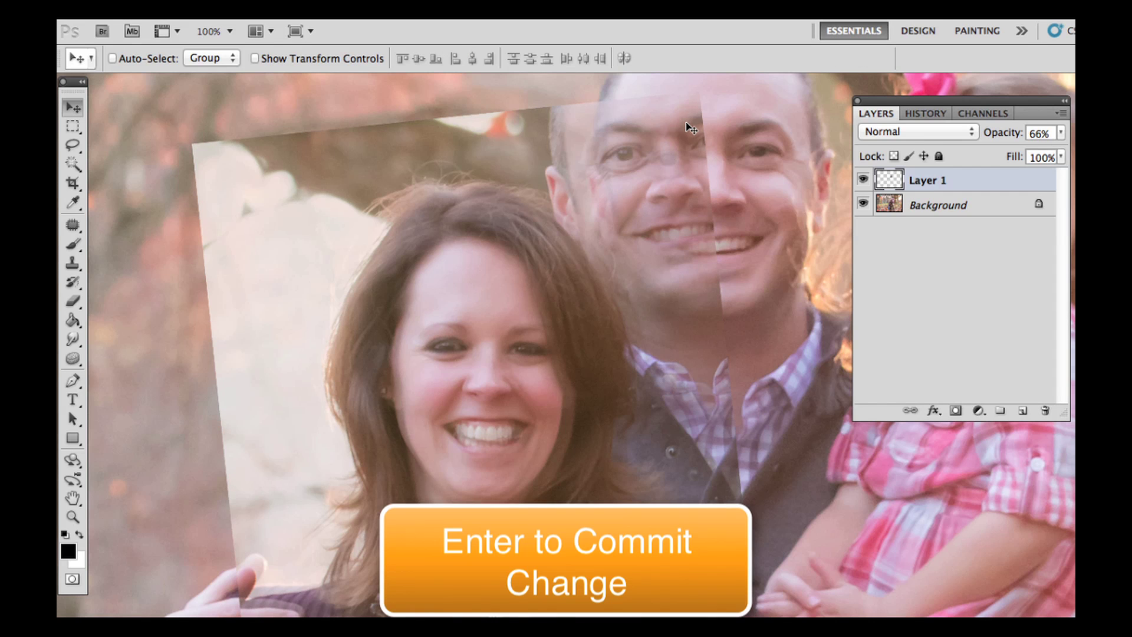
Step: Set Layer 1's opacity back to 100%
drag(999, 136, 1001, 137)
text(100)
key(Return)
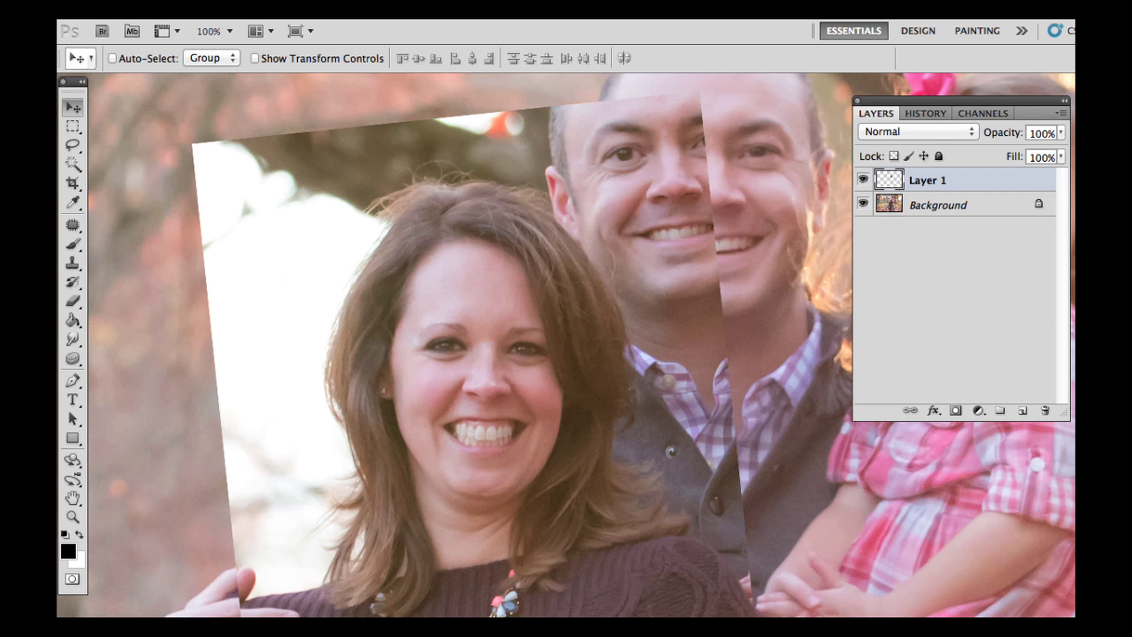
Step: Add a layer mask to Layer 1 and enlarge the Brush tool's size to 100 for painting on the mask
key(ctrl+minus)
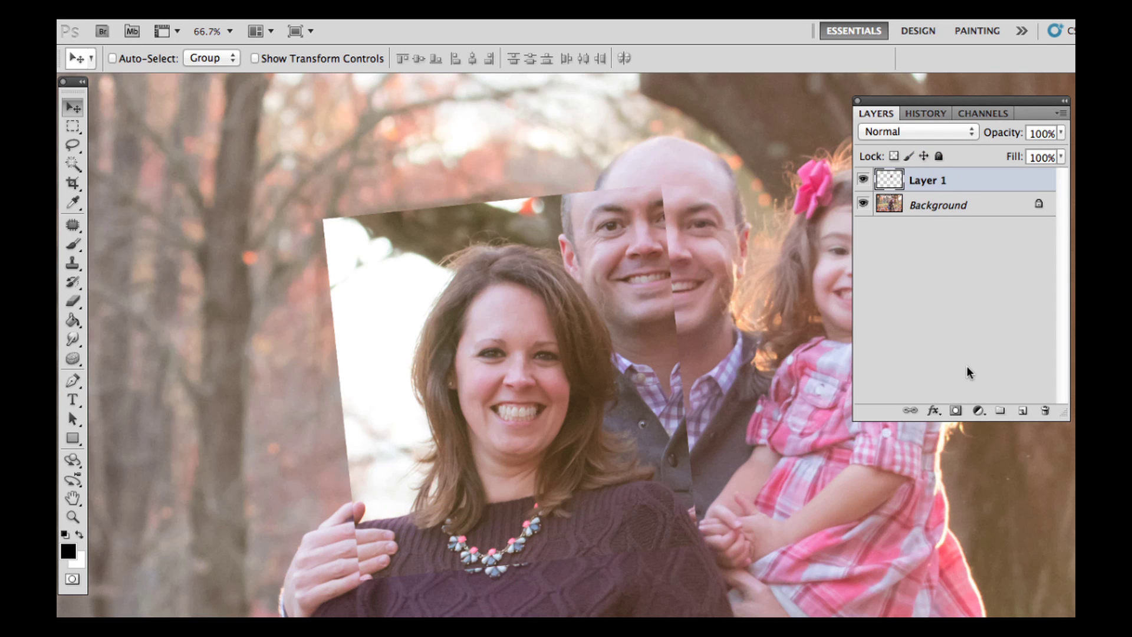
click(957, 411)
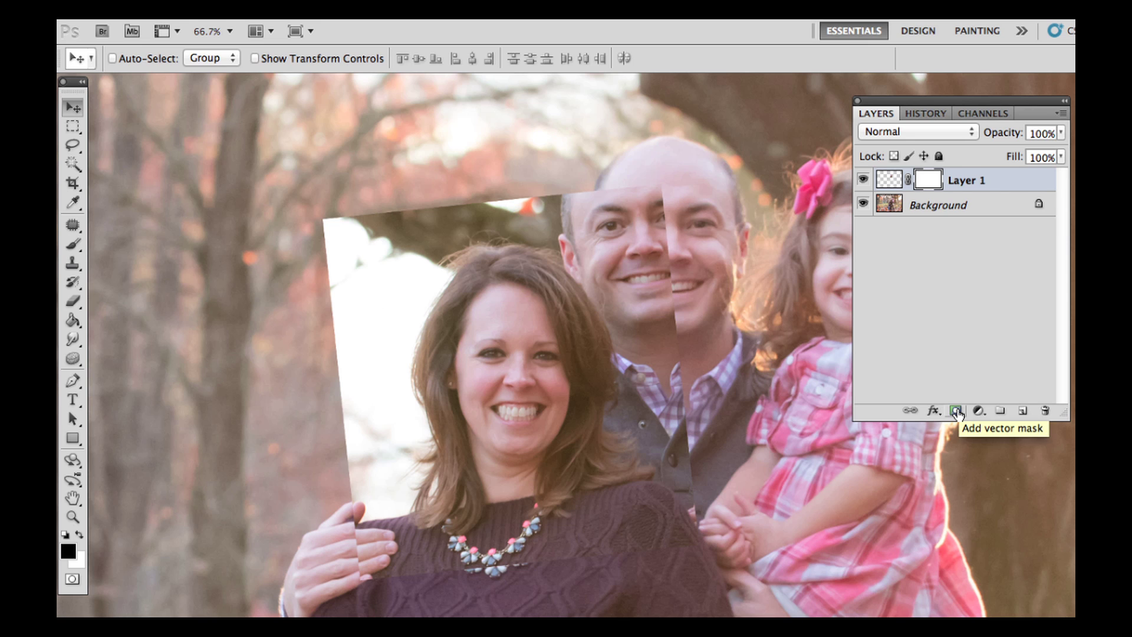
key(b)
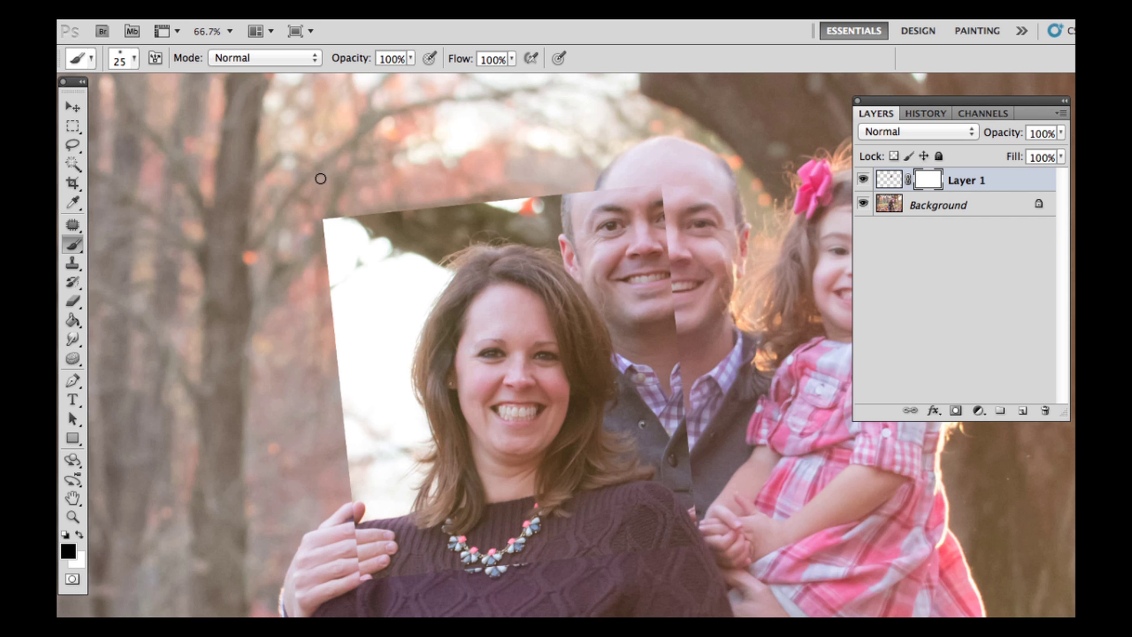
key(bracketright)
key(bracketright)
key(bracketright)
key(bracketright)
key(bracketright)
key(bracketright)
key(bracketright)
key(bracketright)
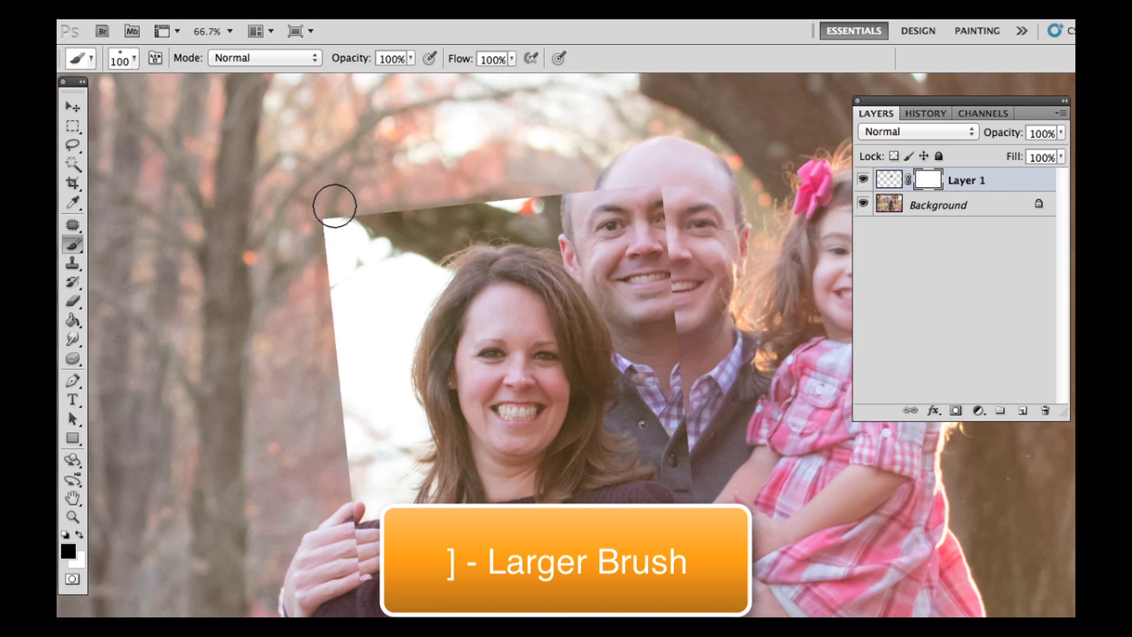
Step: Enlarge the brush to 250 and paint black on Layer 1's mask to hide the copied background and the duplicated part of the father
key(bracketright)
key(bracketright)
key(bracketright)
key(bracketright)
key(bracketright)
mouse_move(351, 202)
mouse_down()
mouse_move(341, 259)
mouse_move(293, 303)
mouse_move(339, 208)
mouse_move(546, 186)
mouse_move(623, 194)
mouse_move(661, 249)
mouse_move(635, 222)
mouse_move(698, 387)
mouse_move(674, 507)
mouse_move(673, 330)
mouse_move(654, 539)
mouse_move(314, 572)
mouse_move(310, 449)
mouse_move(334, 510)
mouse_move(354, 324)
mouse_move(320, 262)
mouse_move(317, 305)
mouse_move(355, 208)
mouse_move(376, 198)
mouse_move(372, 246)
mouse_move(411, 220)
mouse_move(371, 294)
mouse_move(401, 227)
mouse_up()
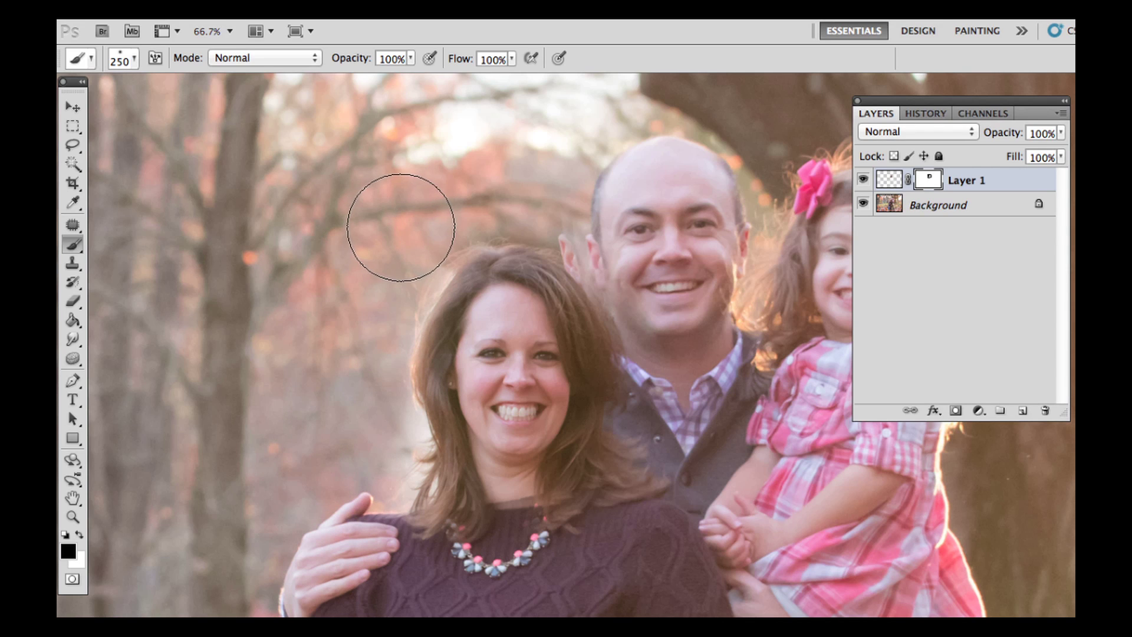
Step: Reduce the brush to 80 and mask out the remaining copied areas around the mother's hair and beside the father's ear
key(bracketleft)
key(bracketleft)
key(bracketleft)
key(bracketleft)
key(bracketleft)
key(bracketleft)
key(bracketleft)
click(417, 255)
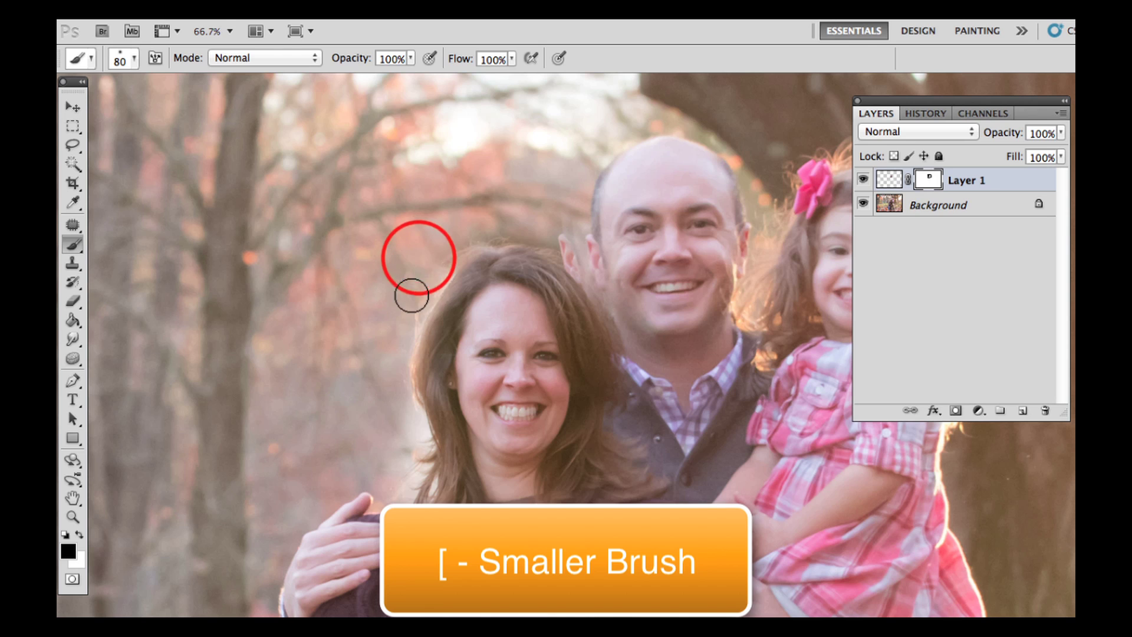
mouse_move(412, 295)
mouse_down()
mouse_move(446, 247)
mouse_move(404, 353)
mouse_move(410, 342)
mouse_move(405, 470)
mouse_move(414, 425)
mouse_move(428, 430)
mouse_move(395, 525)
mouse_move(401, 499)
mouse_move(416, 534)
mouse_move(383, 532)
mouse_move(468, 538)
mouse_move(536, 511)
mouse_move(438, 509)
mouse_move(555, 502)
mouse_move(367, 510)
mouse_move(485, 501)
mouse_move(406, 393)
mouse_move(397, 540)
mouse_move(376, 434)
mouse_move(407, 519)
mouse_move(402, 386)
mouse_move(432, 285)
mouse_move(470, 257)
mouse_move(560, 240)
mouse_move(620, 288)
mouse_move(584, 229)
mouse_move(570, 263)
mouse_move(521, 233)
mouse_move(607, 299)
mouse_move(530, 203)
mouse_move(598, 295)
mouse_move(632, 389)
mouse_move(618, 323)
mouse_move(631, 526)
mouse_move(642, 395)
mouse_move(645, 530)
mouse_move(654, 528)
mouse_move(674, 474)
mouse_move(621, 480)
mouse_move(586, 506)
mouse_move(608, 476)
mouse_move(586, 516)
mouse_move(621, 332)
mouse_move(590, 260)
mouse_move(630, 293)
mouse_move(640, 345)
mouse_move(580, 226)
mouse_up()
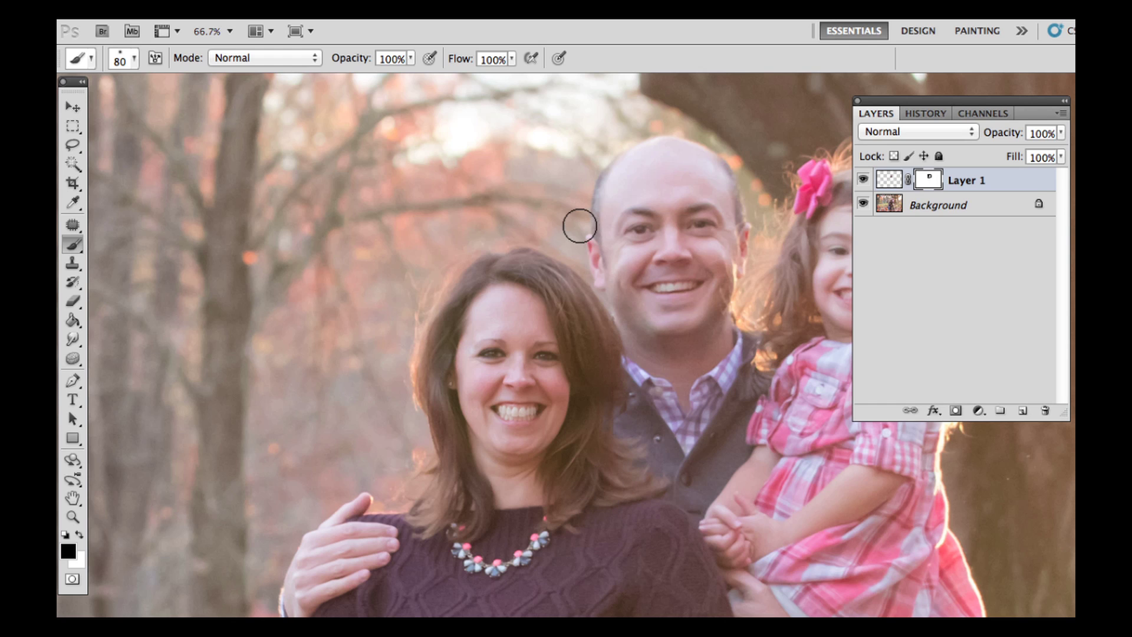
Step: Toggle Layer 1's visibility to compare the masked face with the original
click(863, 179)
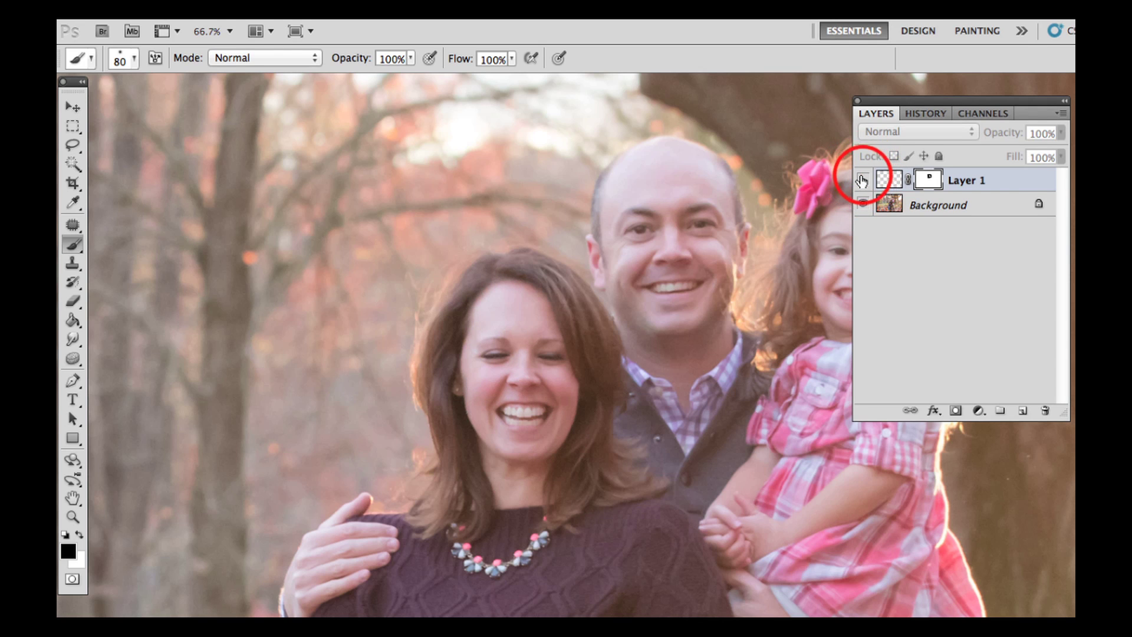
click(863, 180)
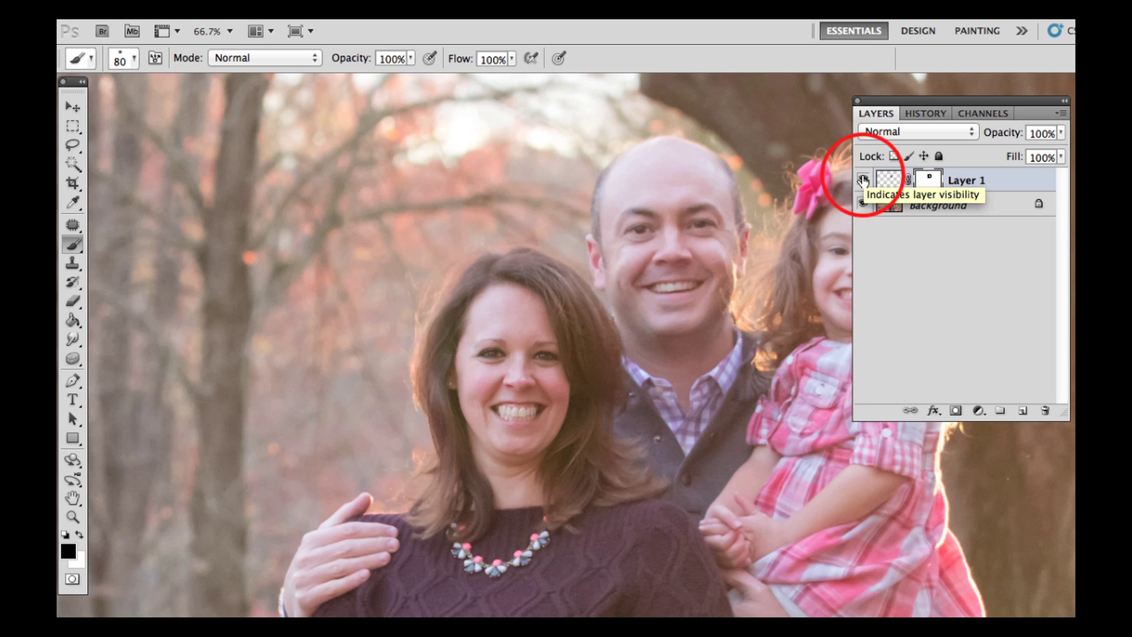
click(863, 180)
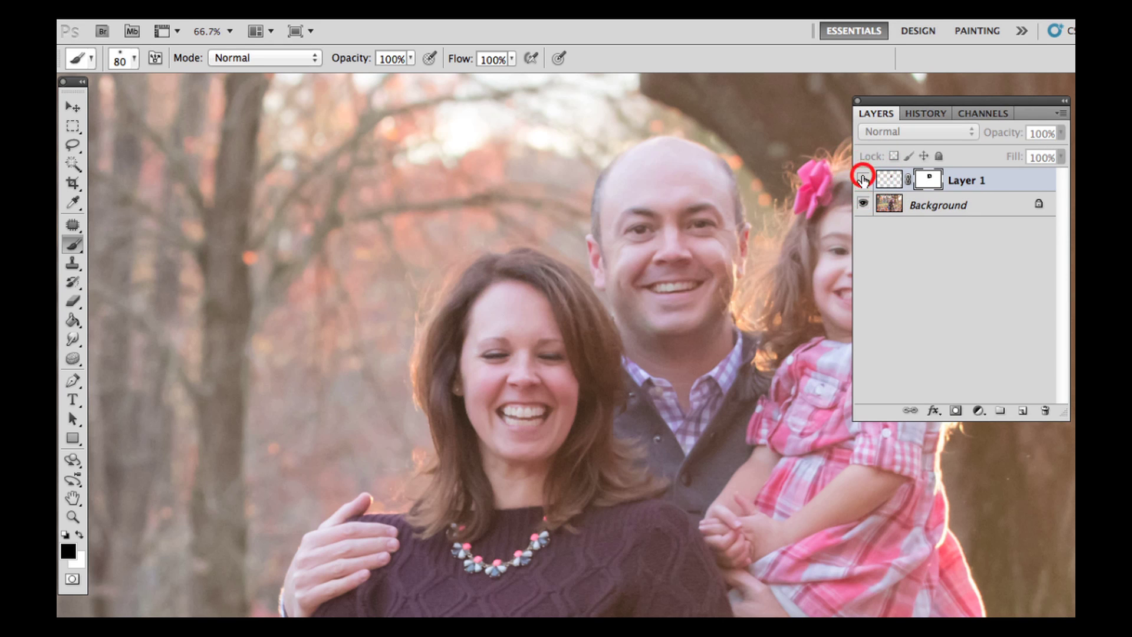
click(862, 179)
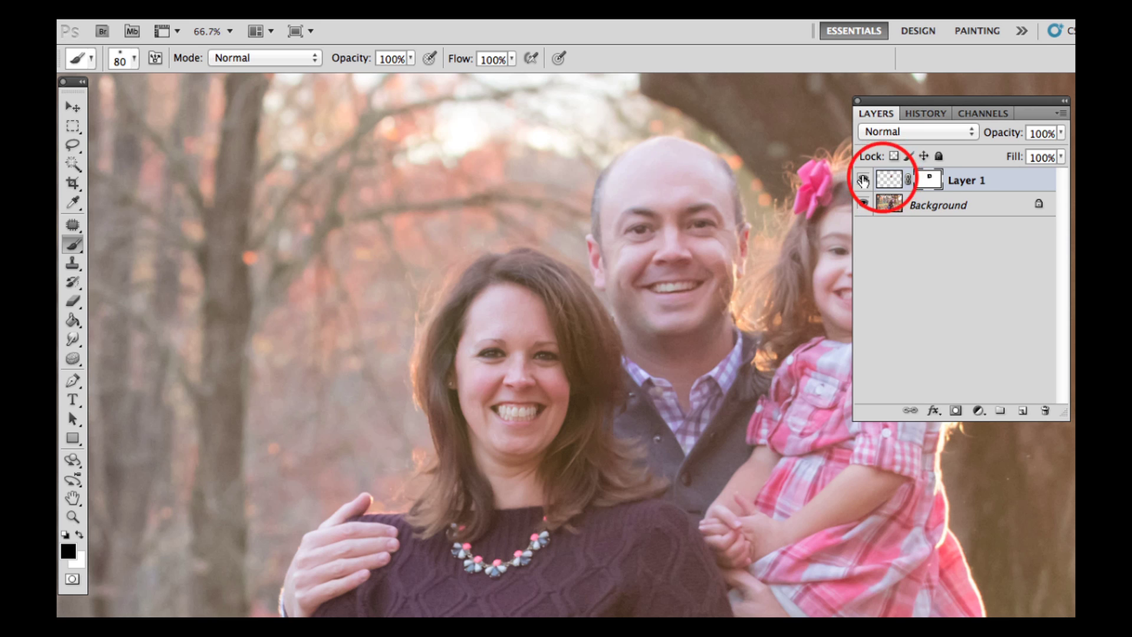
Step: Select Layer 1's image instead of its mask and nudge it slightly to the right with the Move tool
click(881, 183)
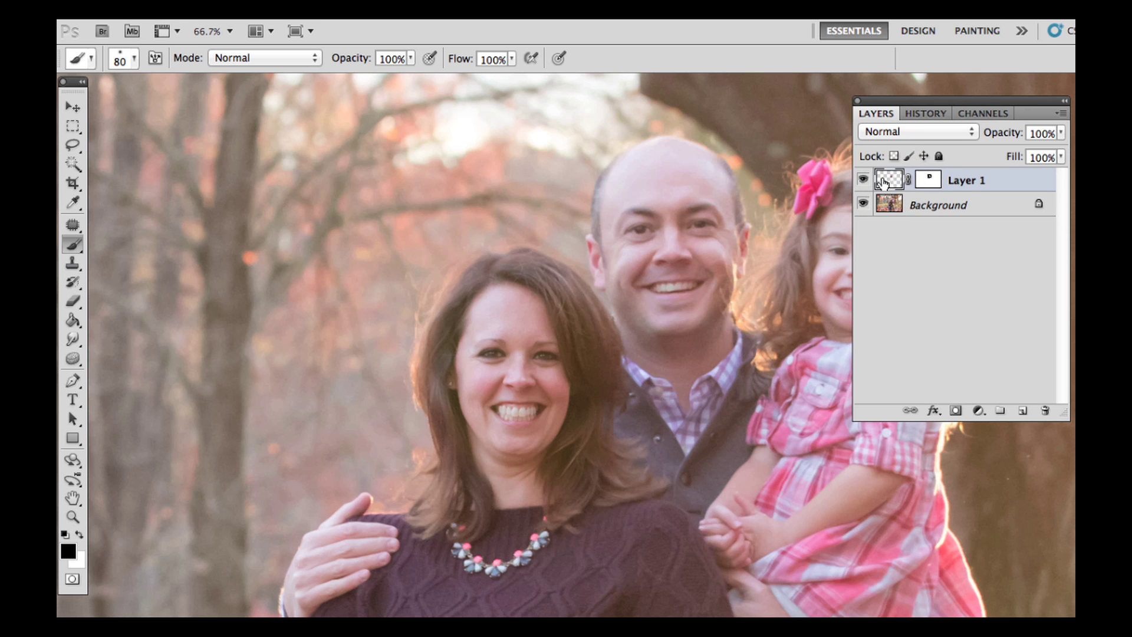
key(v)
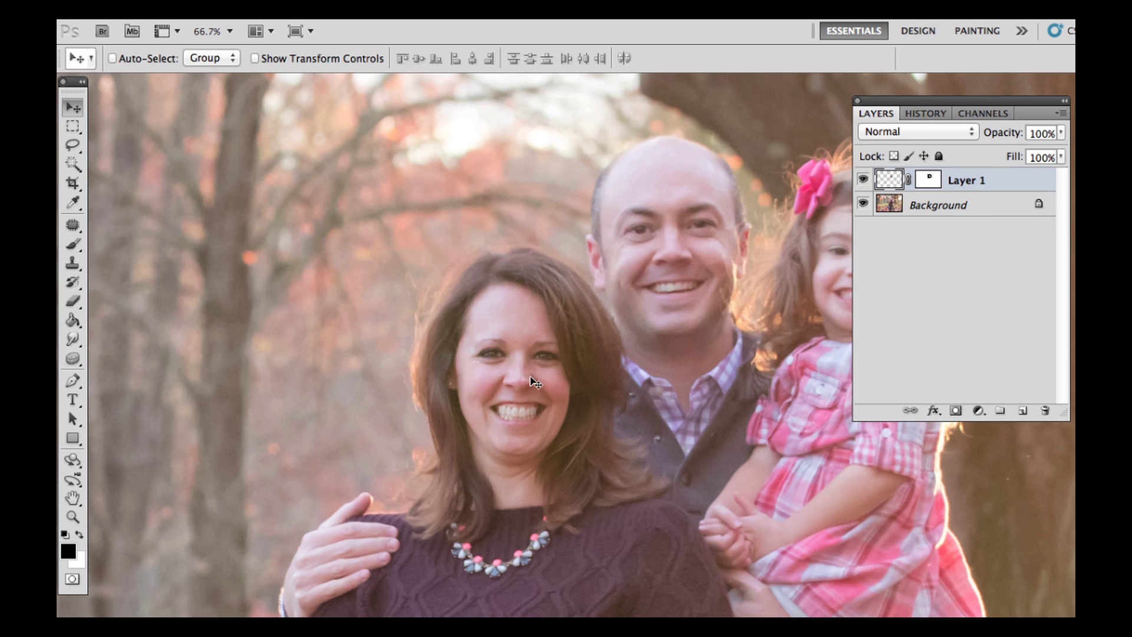
key(Right)
key(Right)
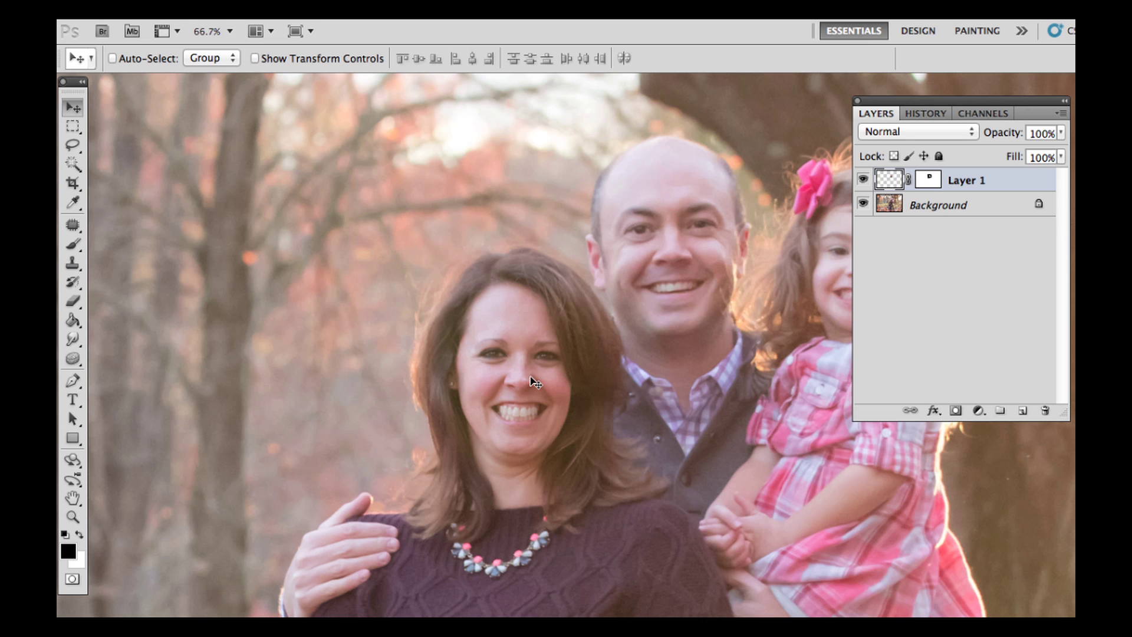
key(Right)
key(Right)
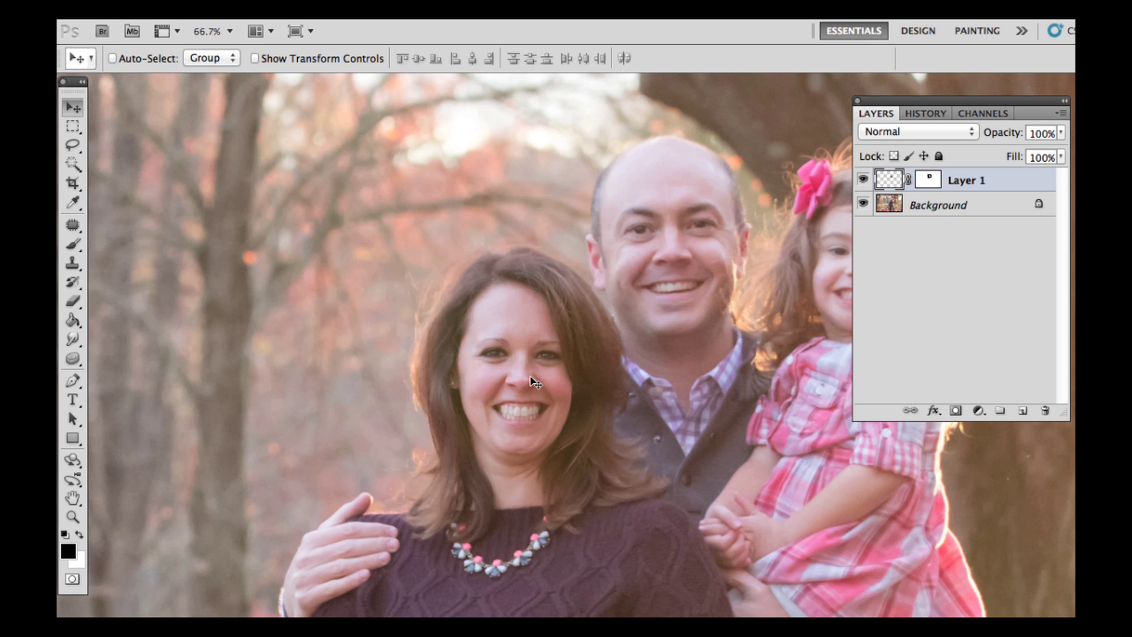
key(Right)
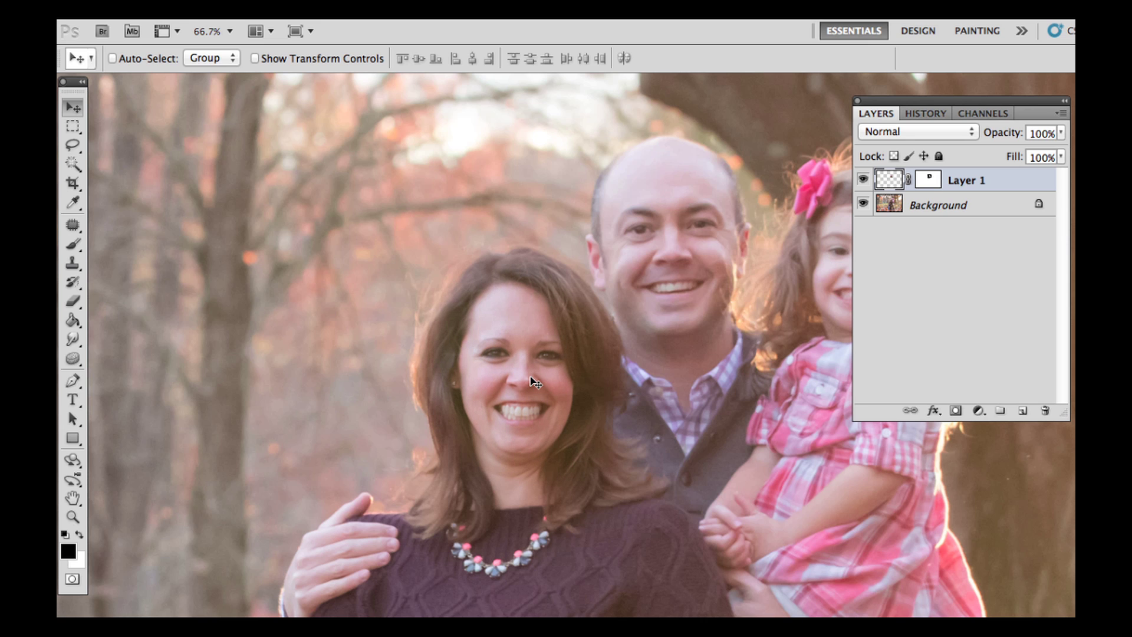
Step: Hide and show Layer 1 repeatedly to check the nudged face against the original, leaving the layer visible
click(865, 180)
click(864, 180)
click(864, 180)
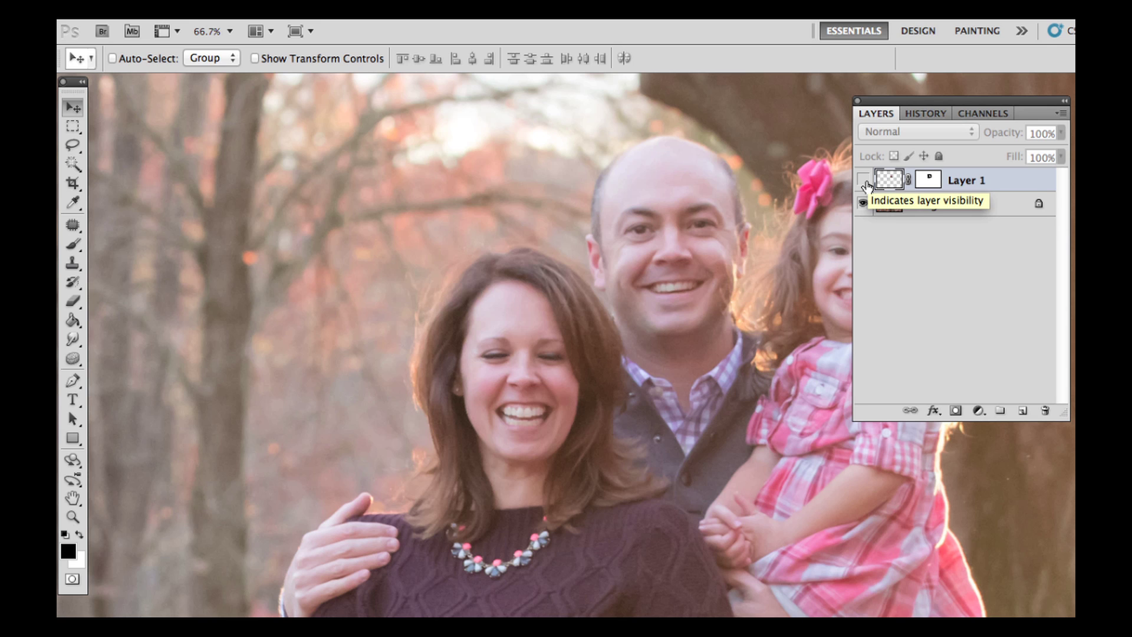
click(865, 181)
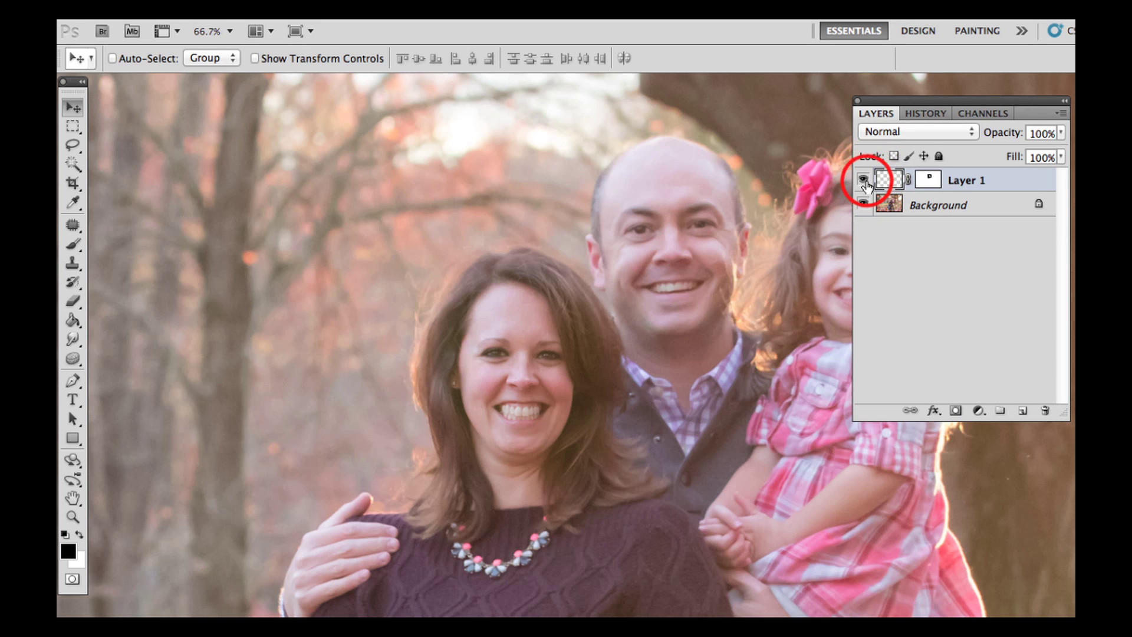
click(864, 180)
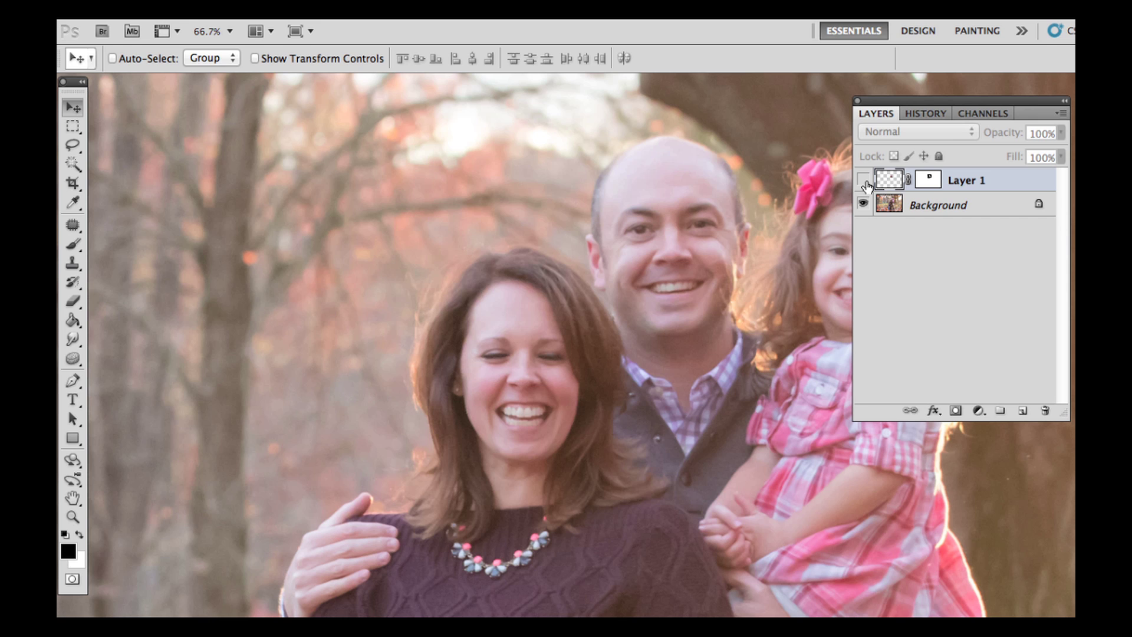
click(865, 181)
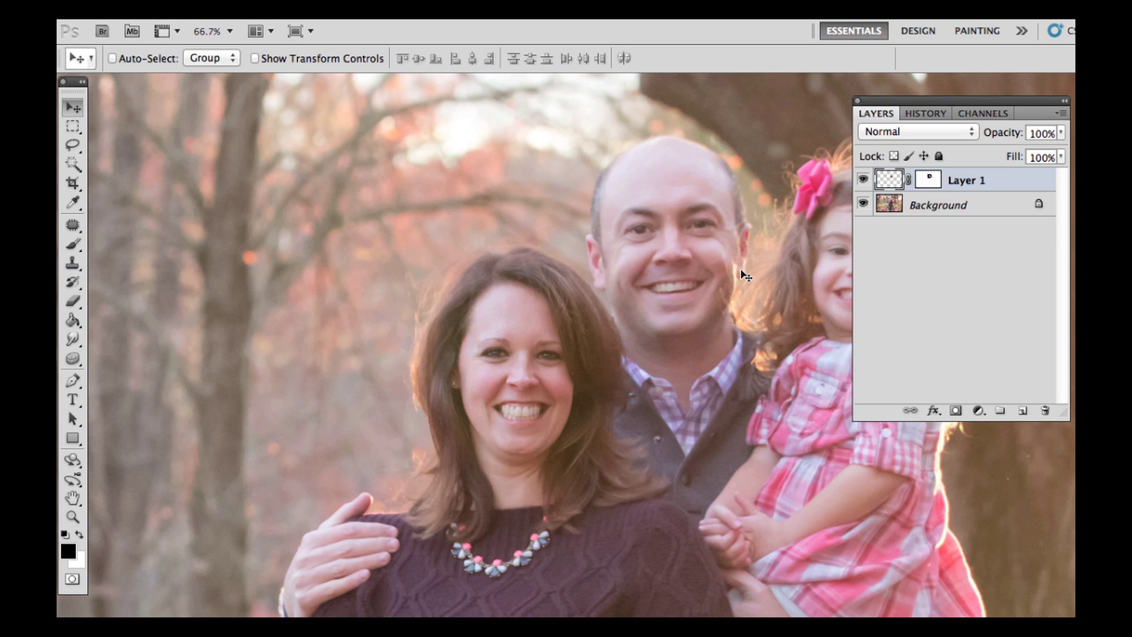
Step: Try a black brush stroke across the chin on Layer 1's image, undo it, and paint over the mouth on the layer mask instead
key(b)
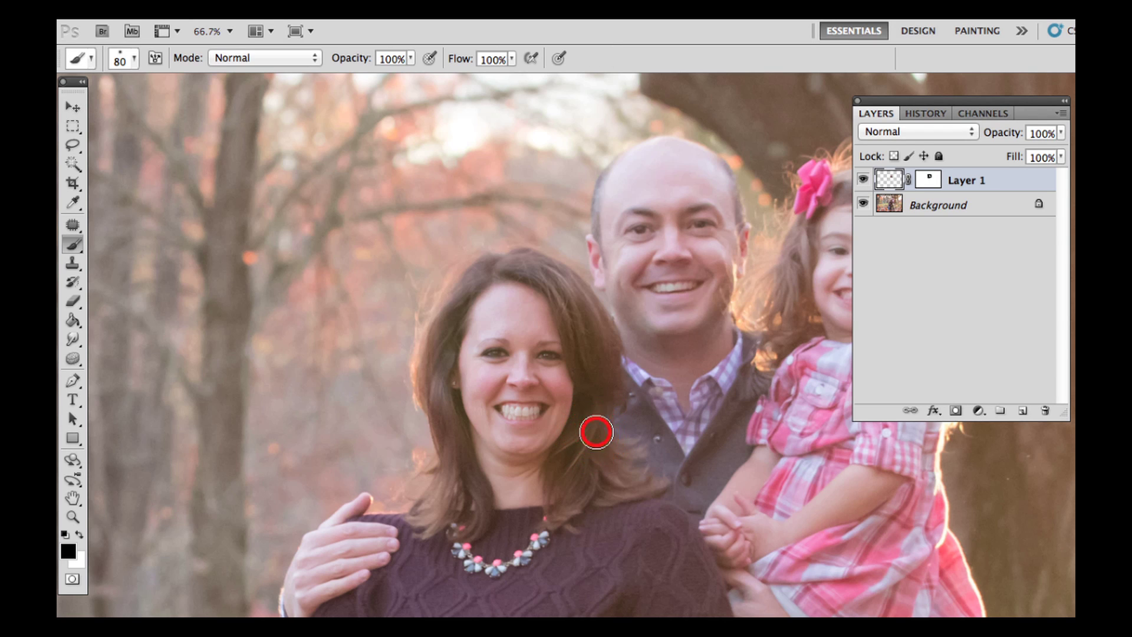
mouse_move(596, 430)
mouse_down()
mouse_move(596, 450)
mouse_move(613, 455)
mouse_up()
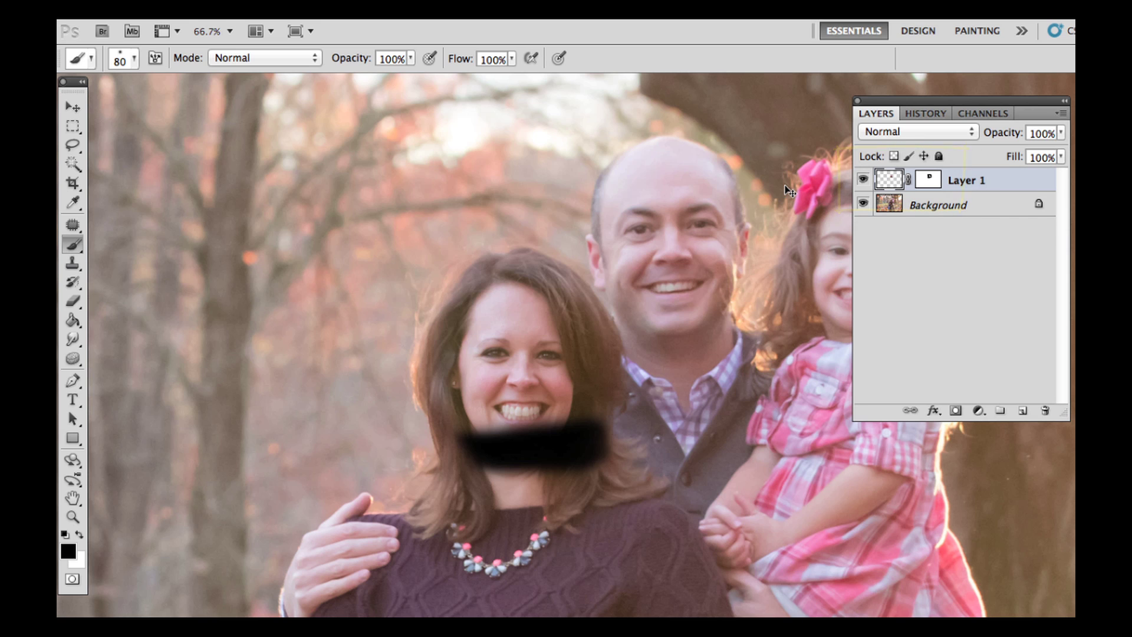
key(ctrl+z)
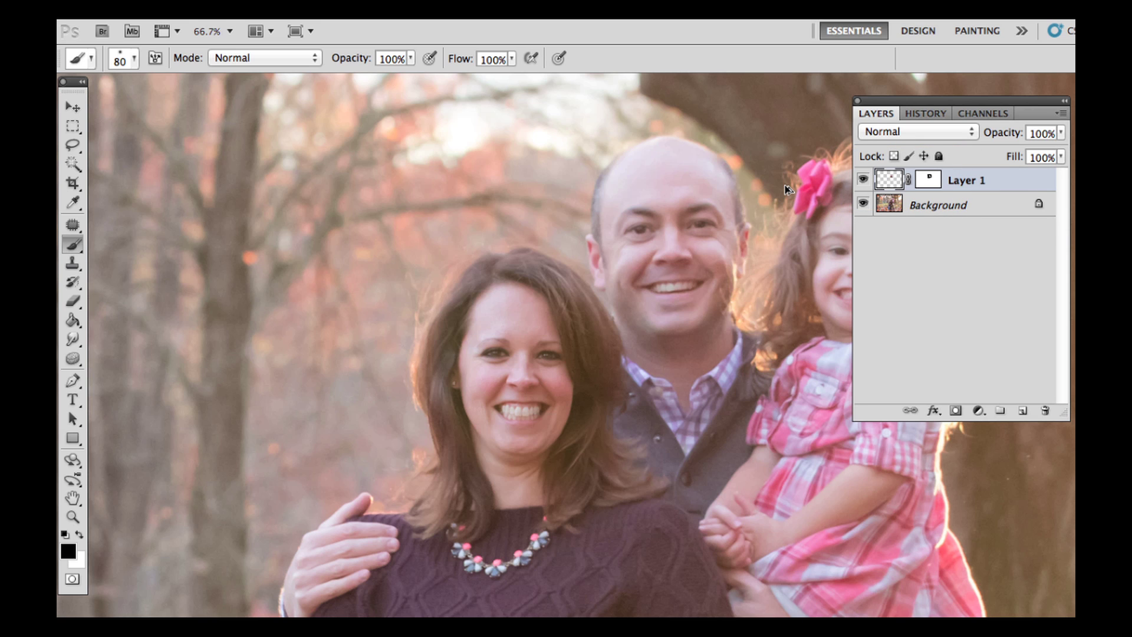
click(921, 180)
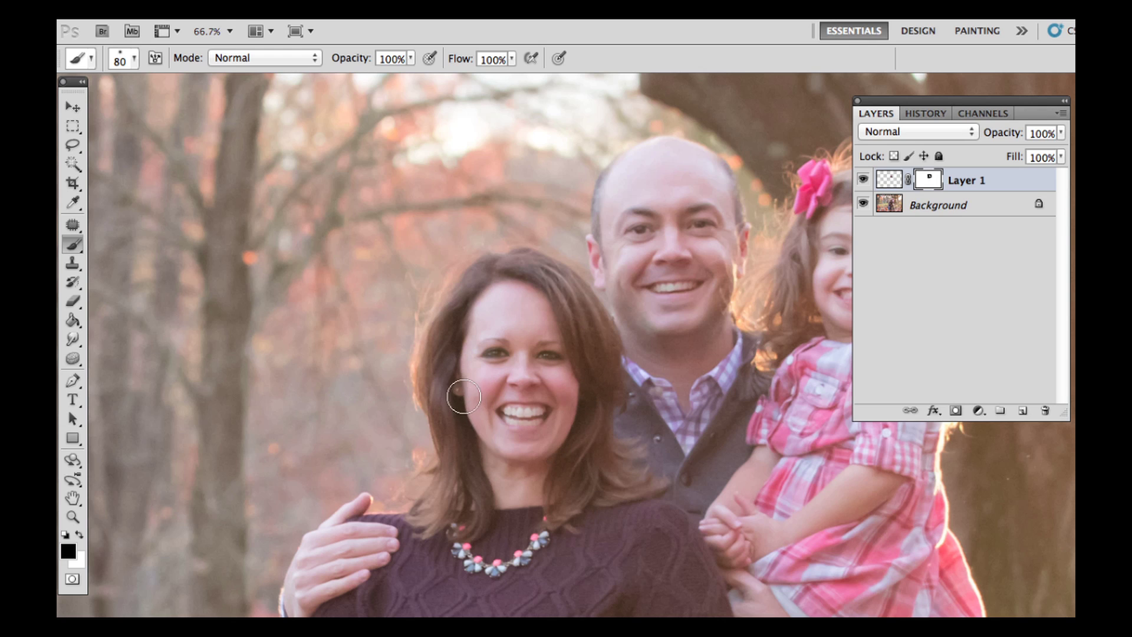
Step: Toggle Layer 1 off and on to compare the new eyes combined with the original smile, leaving it visible
click(864, 180)
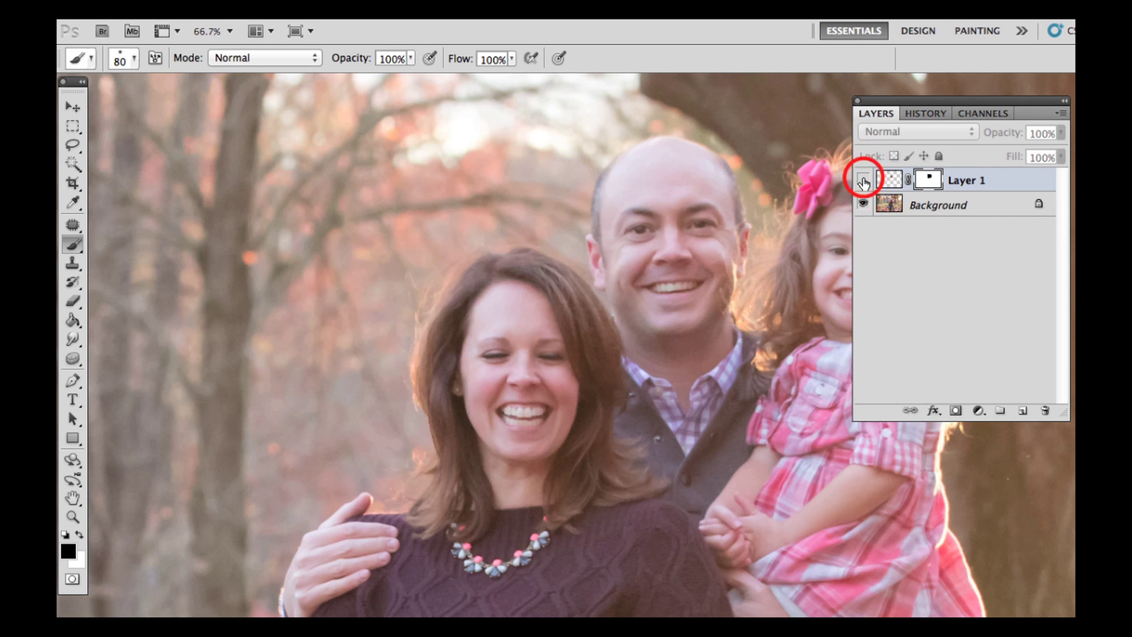
click(864, 180)
click(863, 180)
click(864, 180)
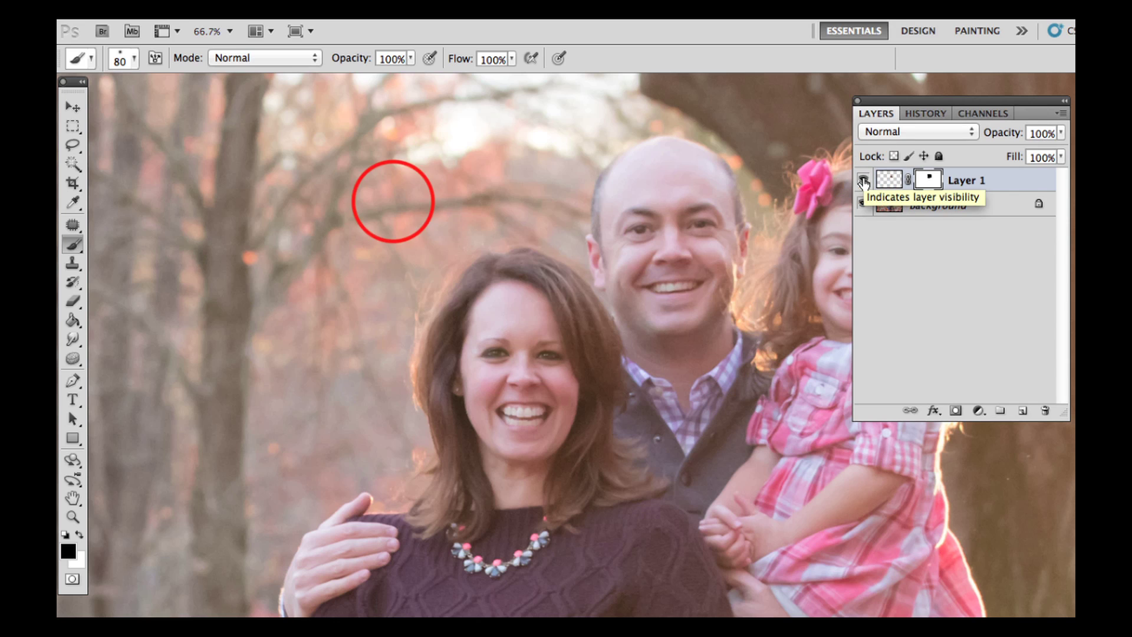
click(865, 179)
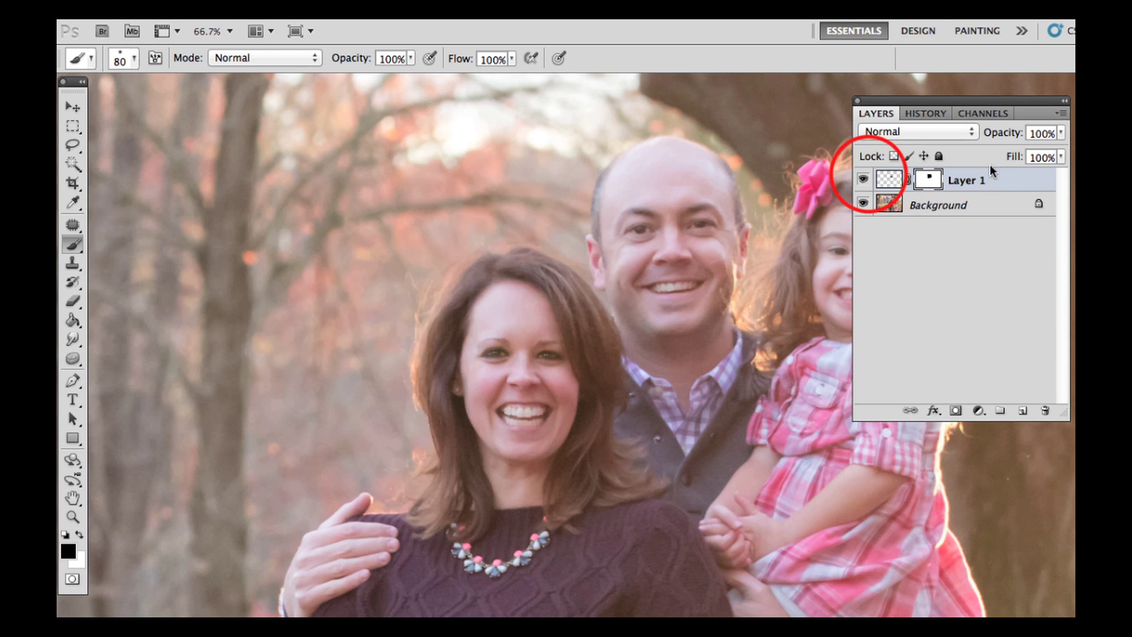
click(864, 179)
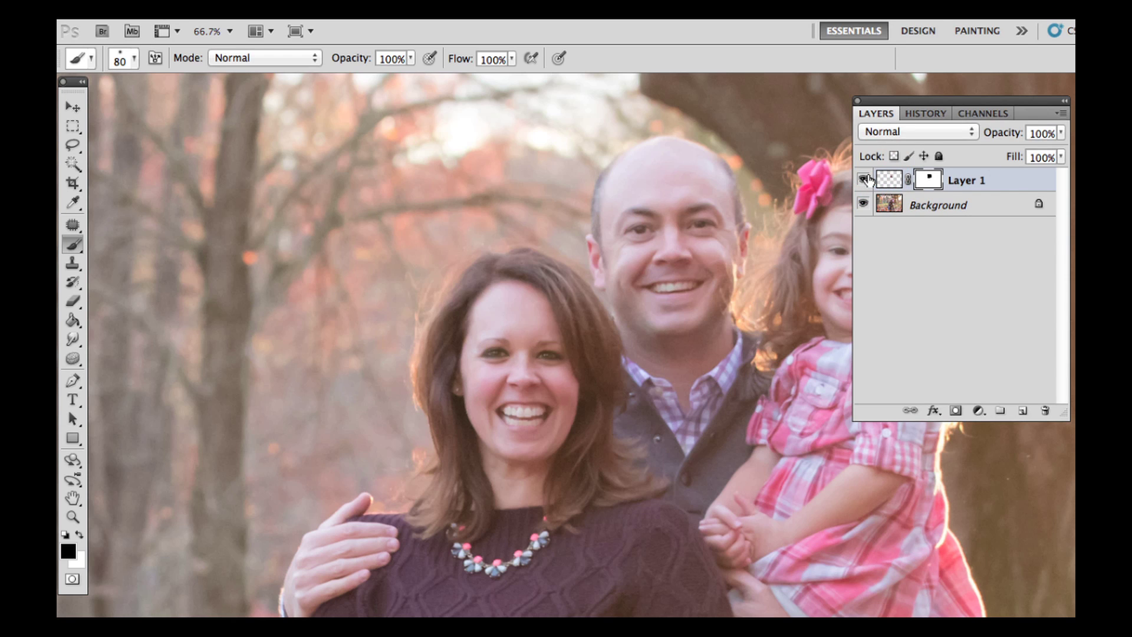
Step: Select Layer 1's image with the Move tool and compare the whole family photo with and without the replacement, keeping Layer 1 visible
click(894, 182)
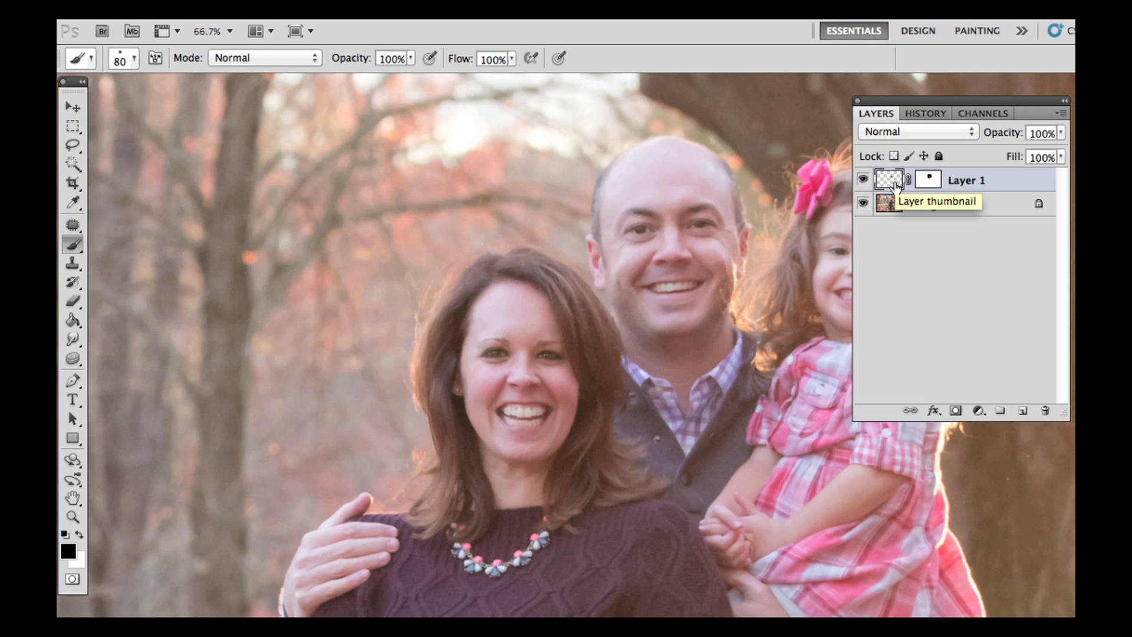
key(v)
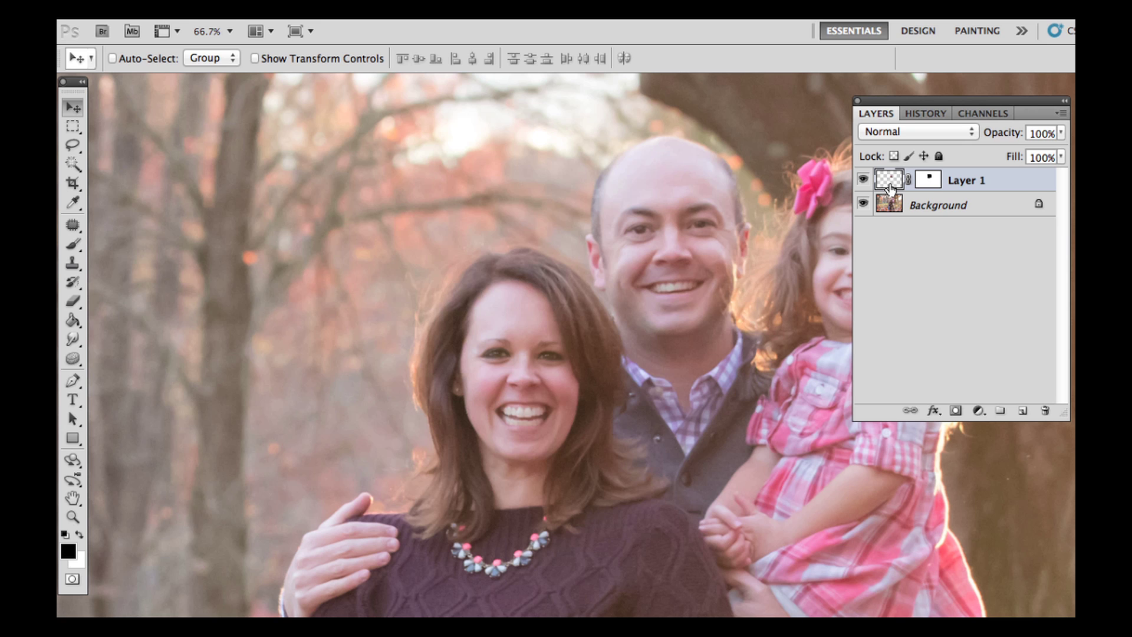
key(super+minus)
key(super+minus)
key(super+minus)
key(super+minus)
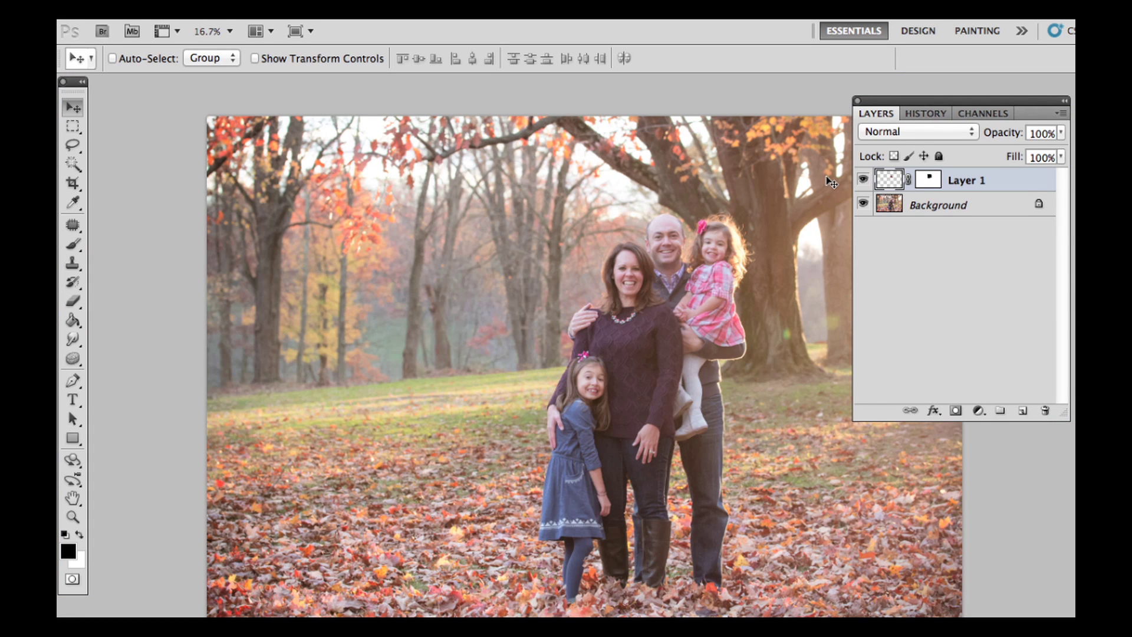
click(862, 179)
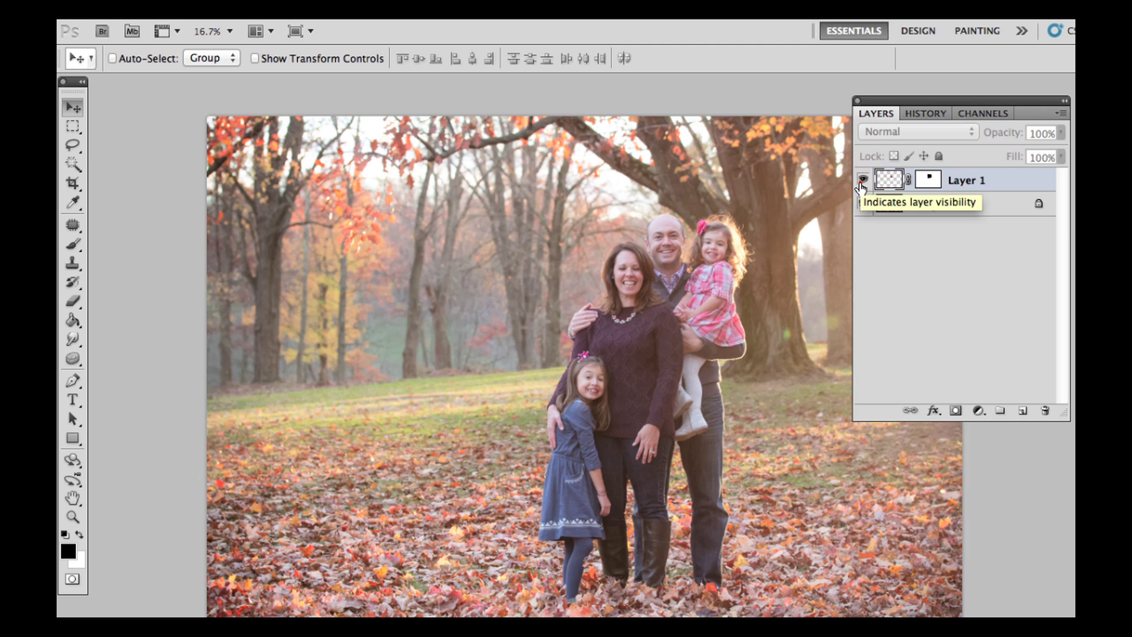
click(862, 180)
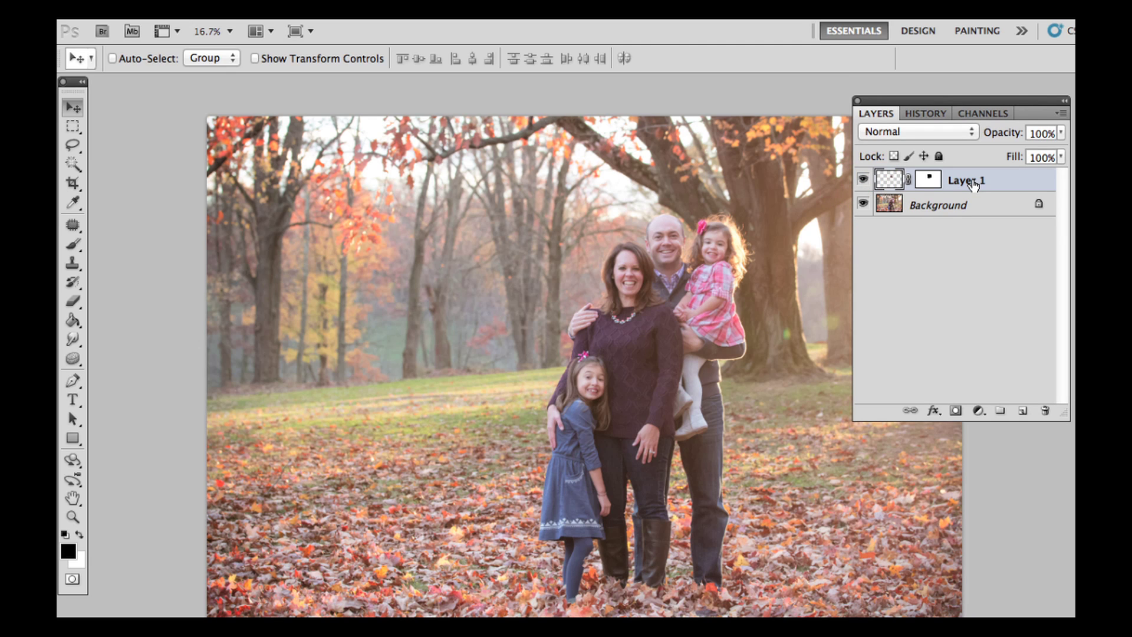